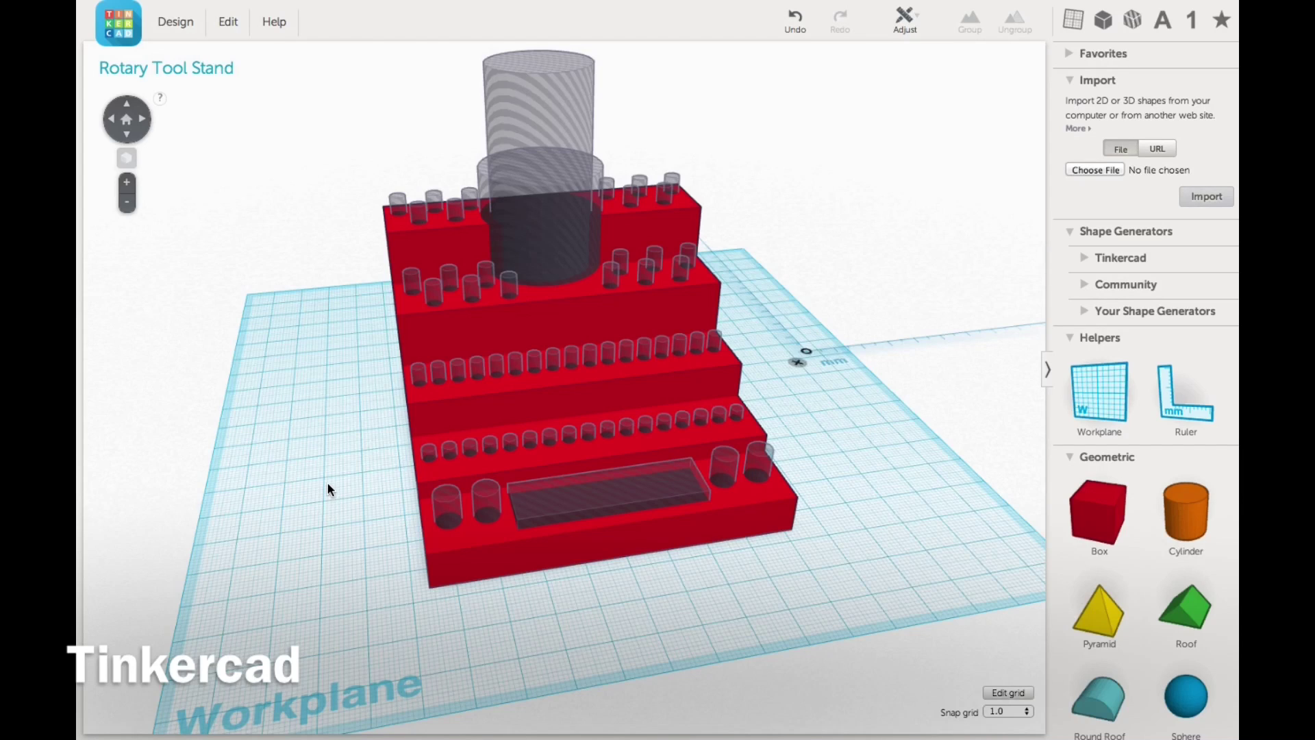
# Check the sizes of the stand's step blocks, the front-left peg cylinder and its peg hole
pyautogui.moveTo(326, 491); pyautogui.dragTo(490, 473, button='right')
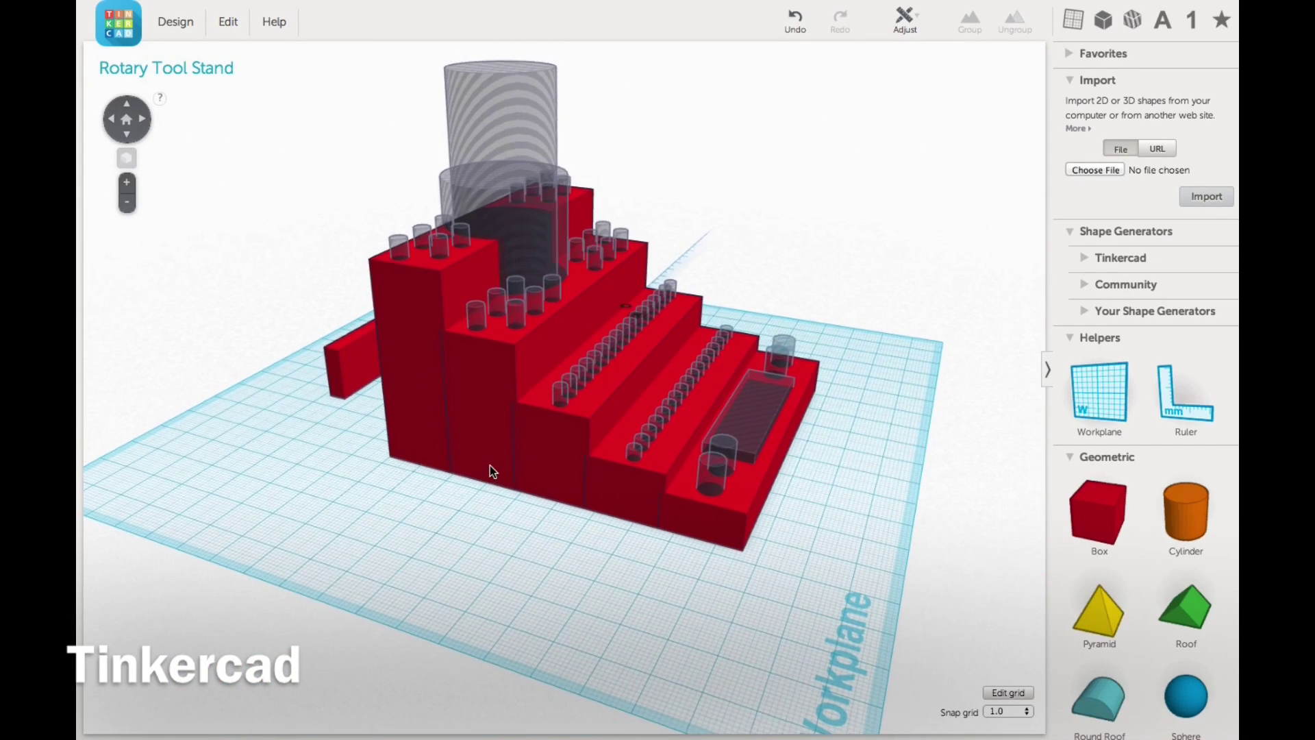
pyautogui.click(417, 346)
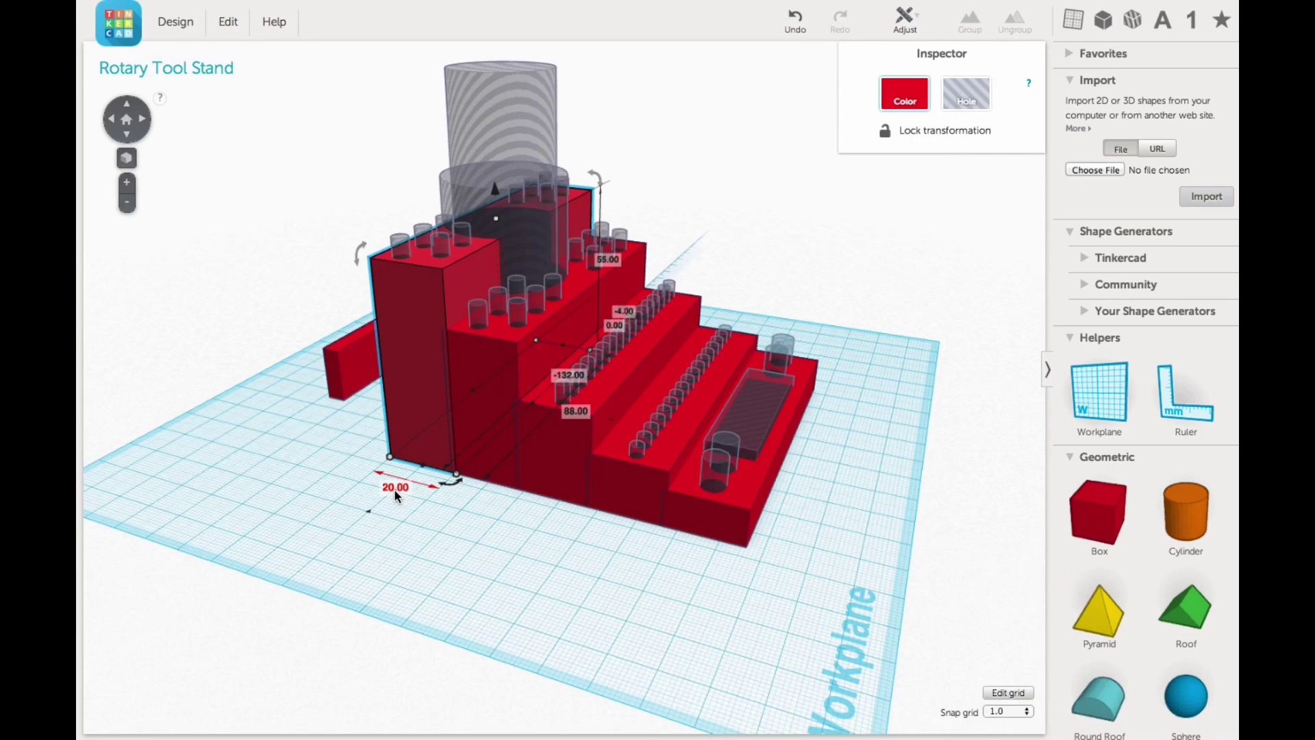
pyautogui.click(481, 391)
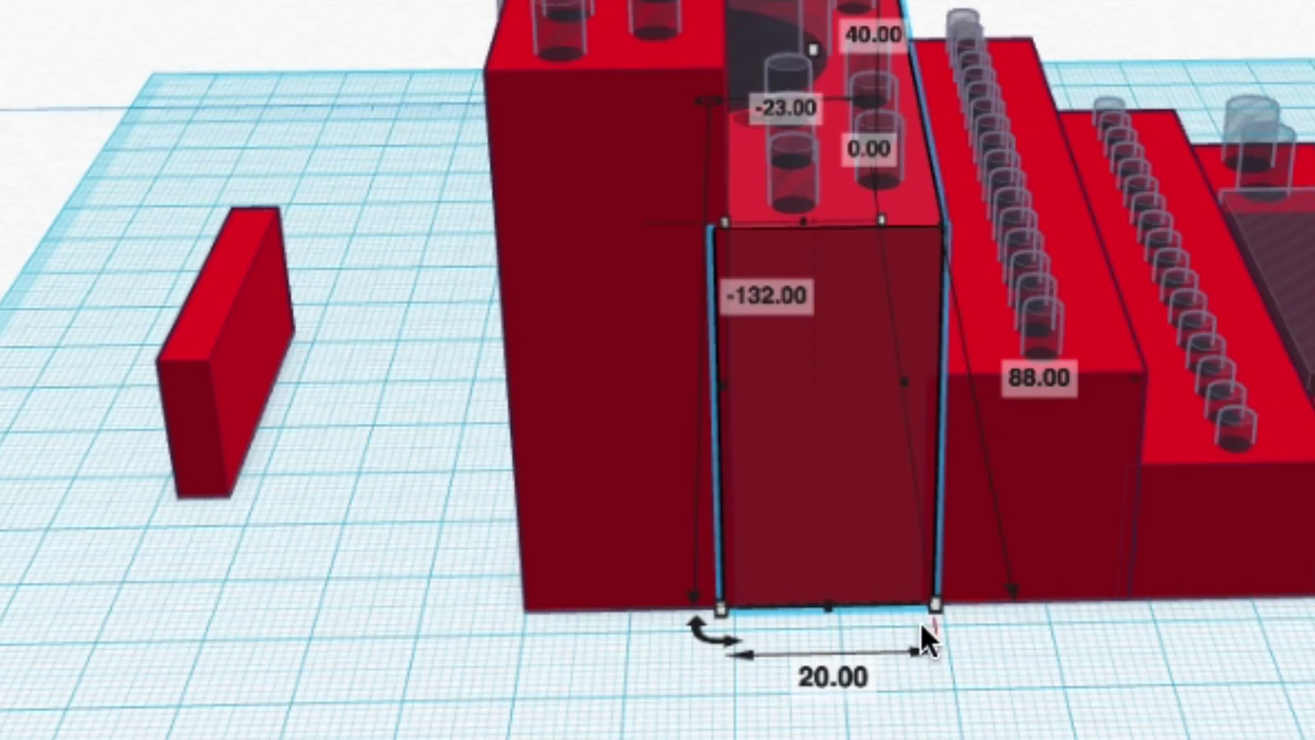
pyautogui.moveTo(883, 669); pyautogui.dragTo(775, 468, button='right')
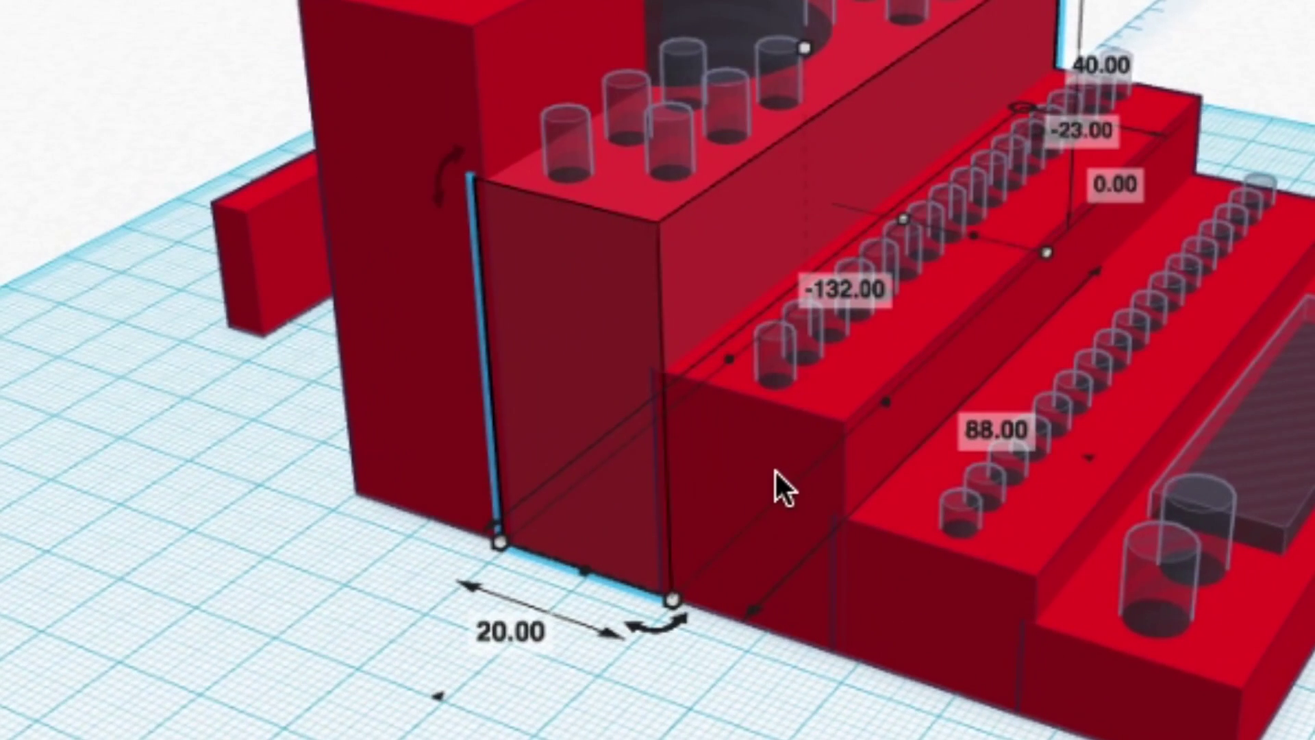
pyautogui.click(773, 463)
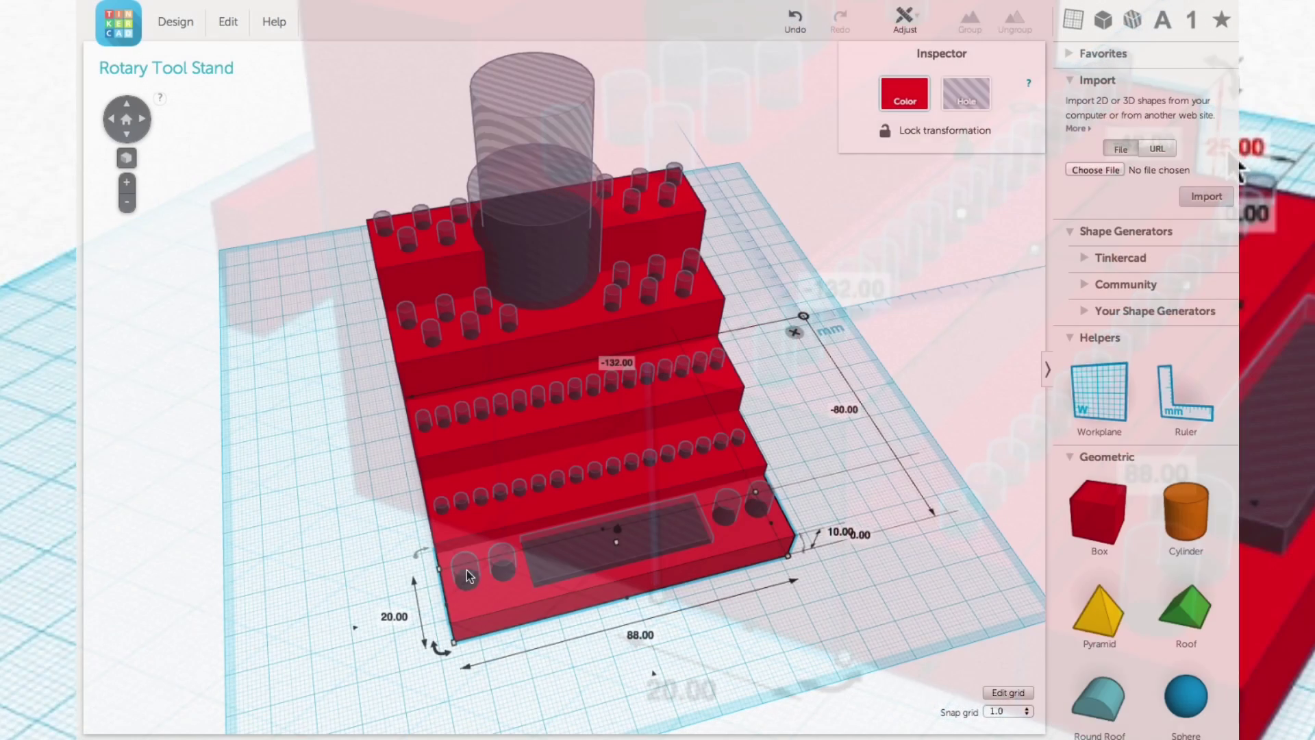
pyautogui.click(465, 566)
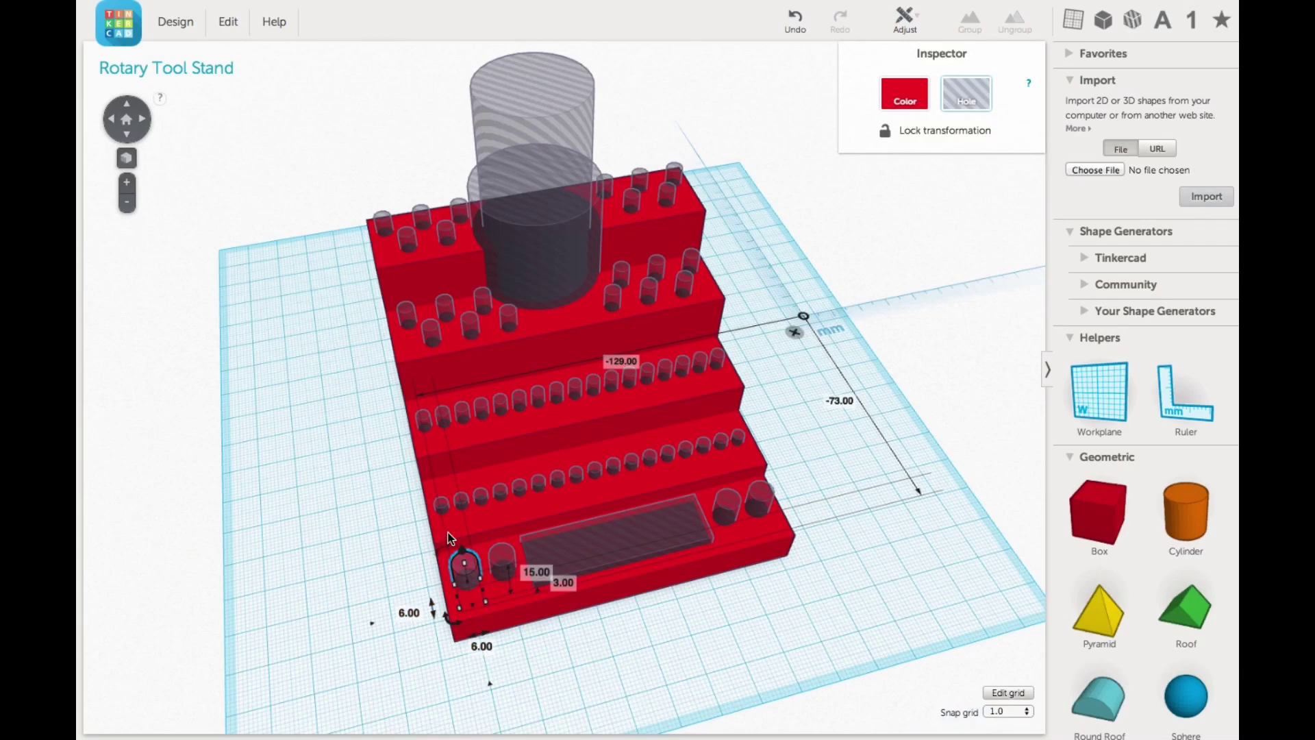
pyautogui.click(445, 505)
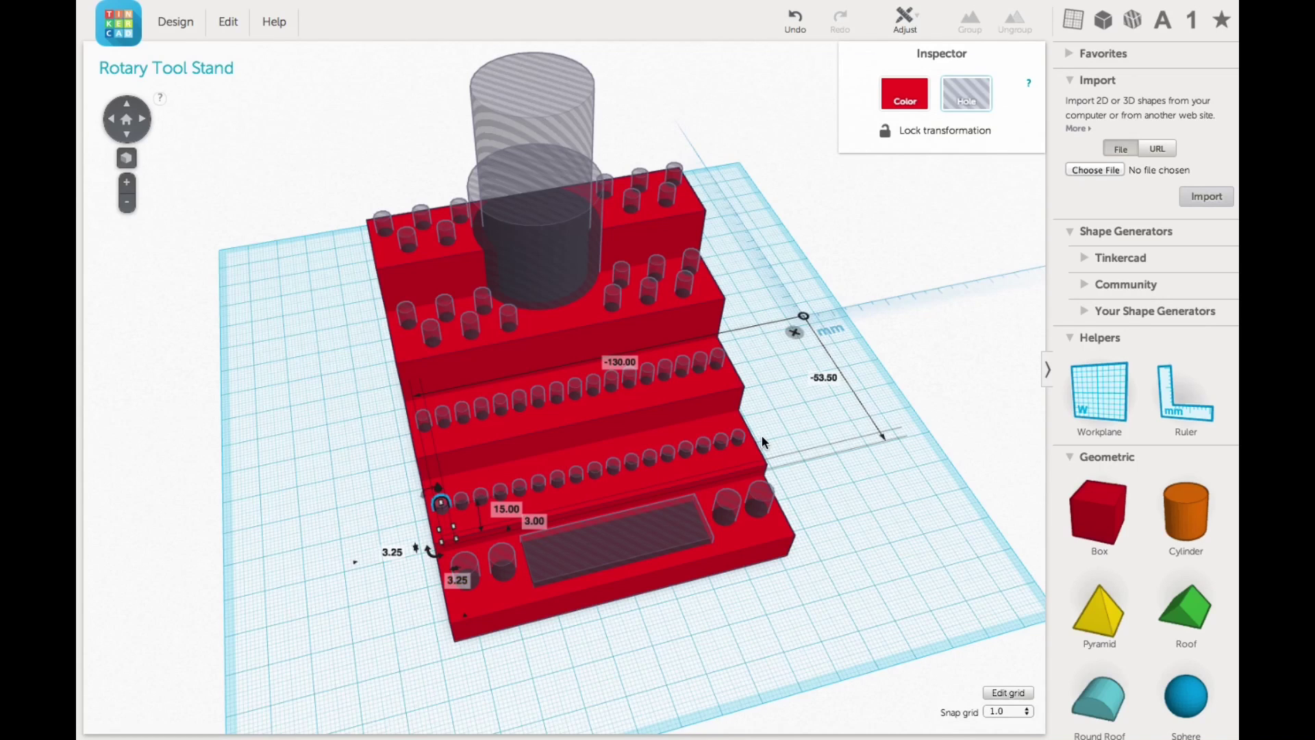
pyautogui.click(370, 461)
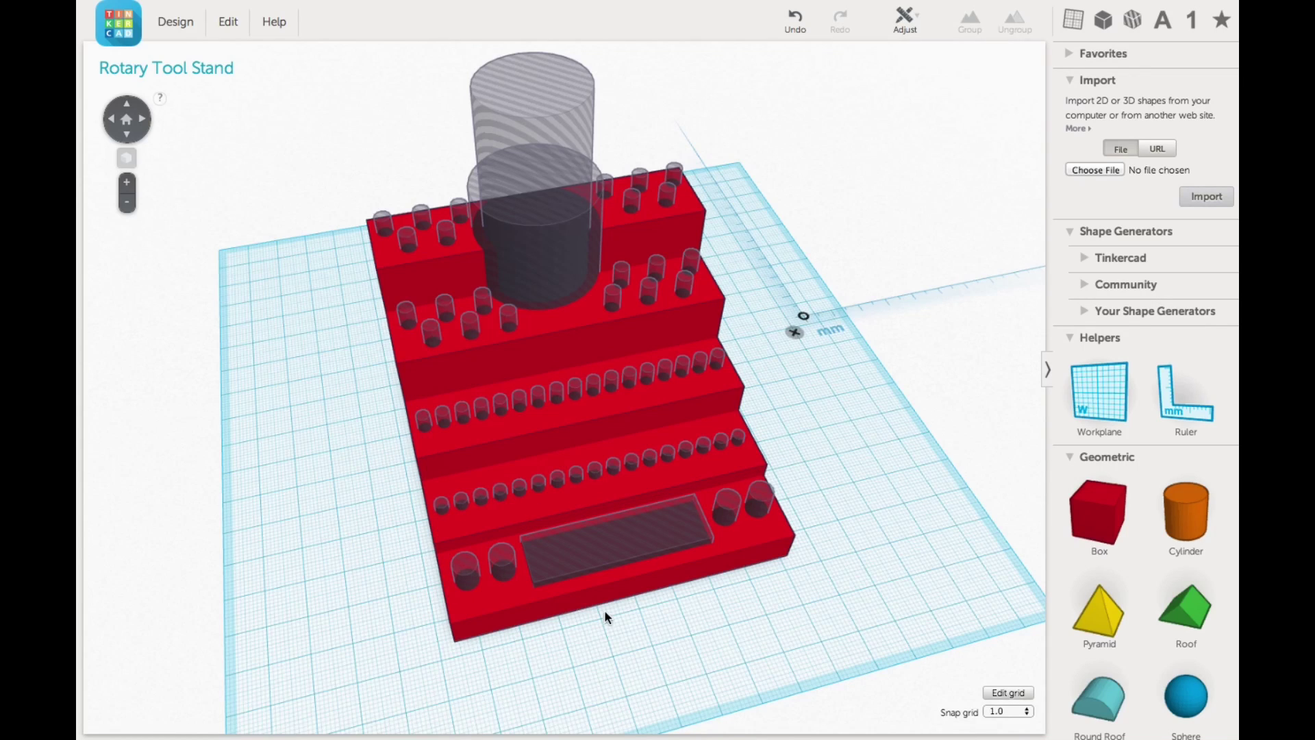
# Inspect the rectangular hole and each step's peg holes, editing a peg hole's height
pyautogui.click(624, 556)
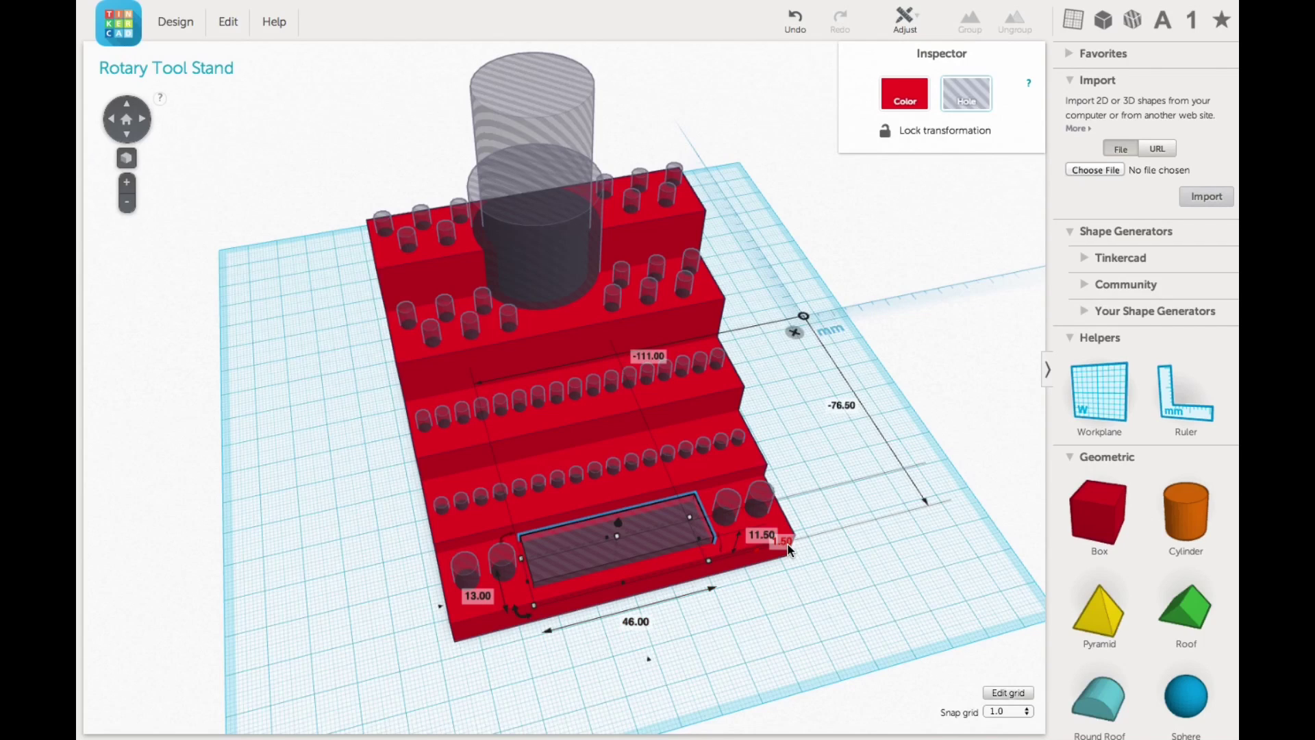
pyautogui.click(631, 462)
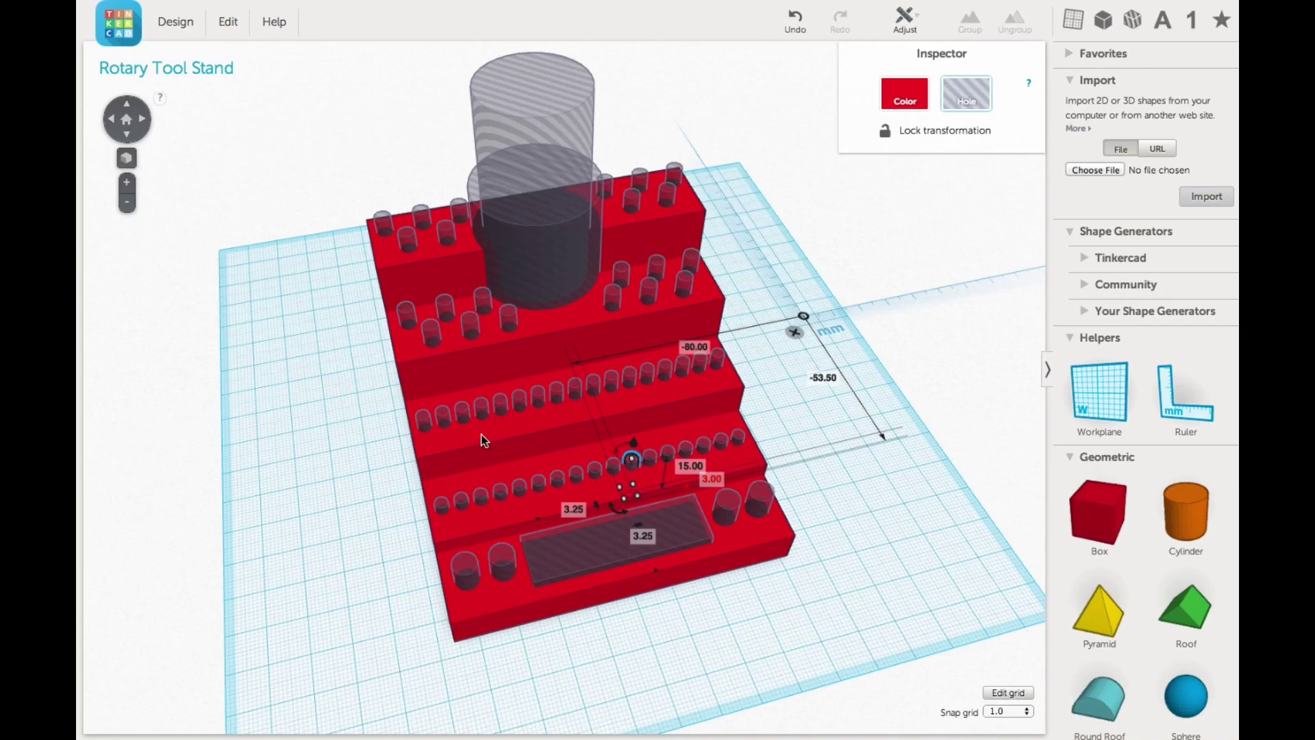
pyautogui.click(423, 421)
pyautogui.click(423, 424)
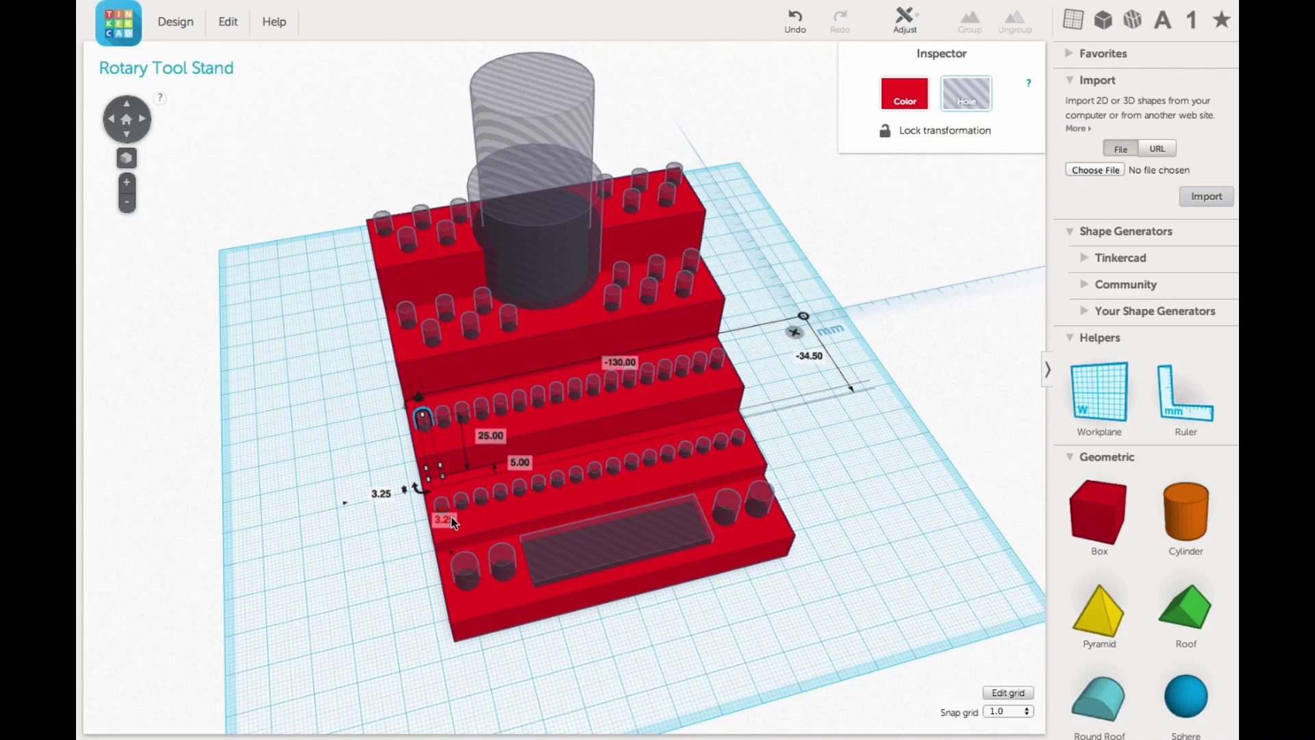
pyautogui.click(522, 465)
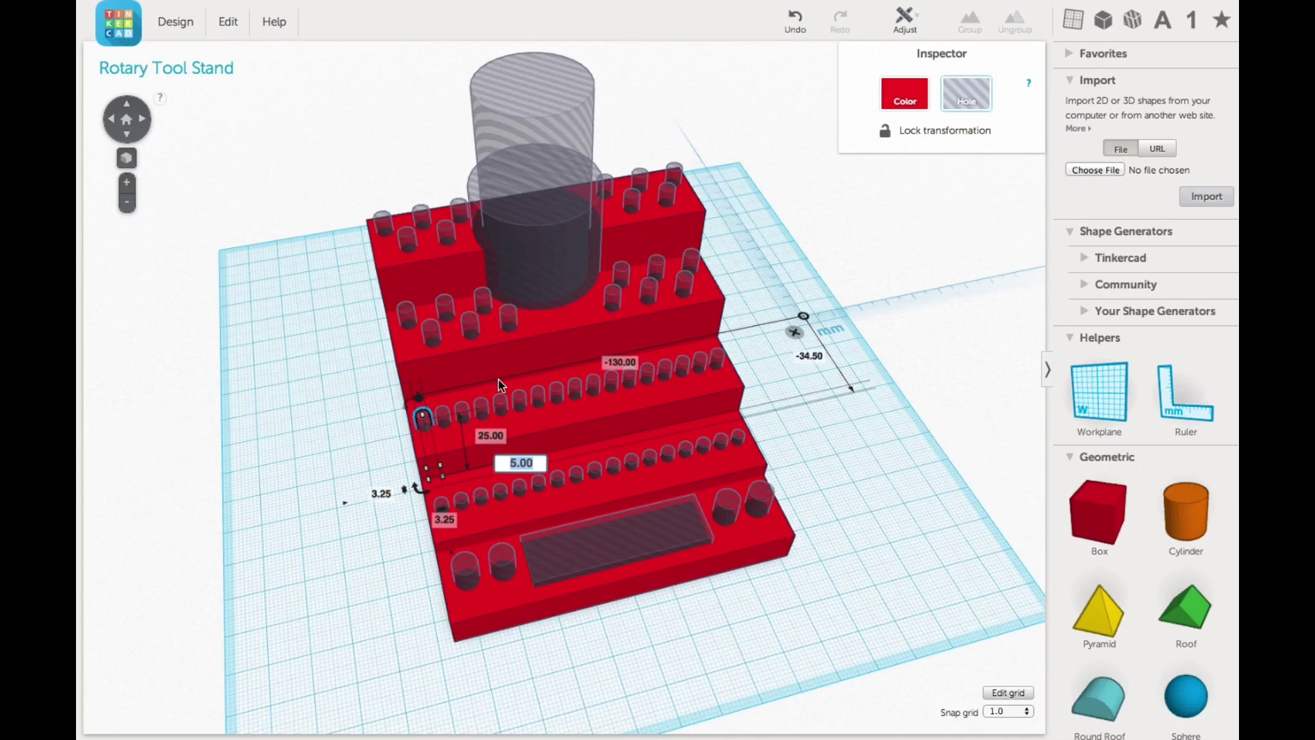
pyautogui.click(436, 335)
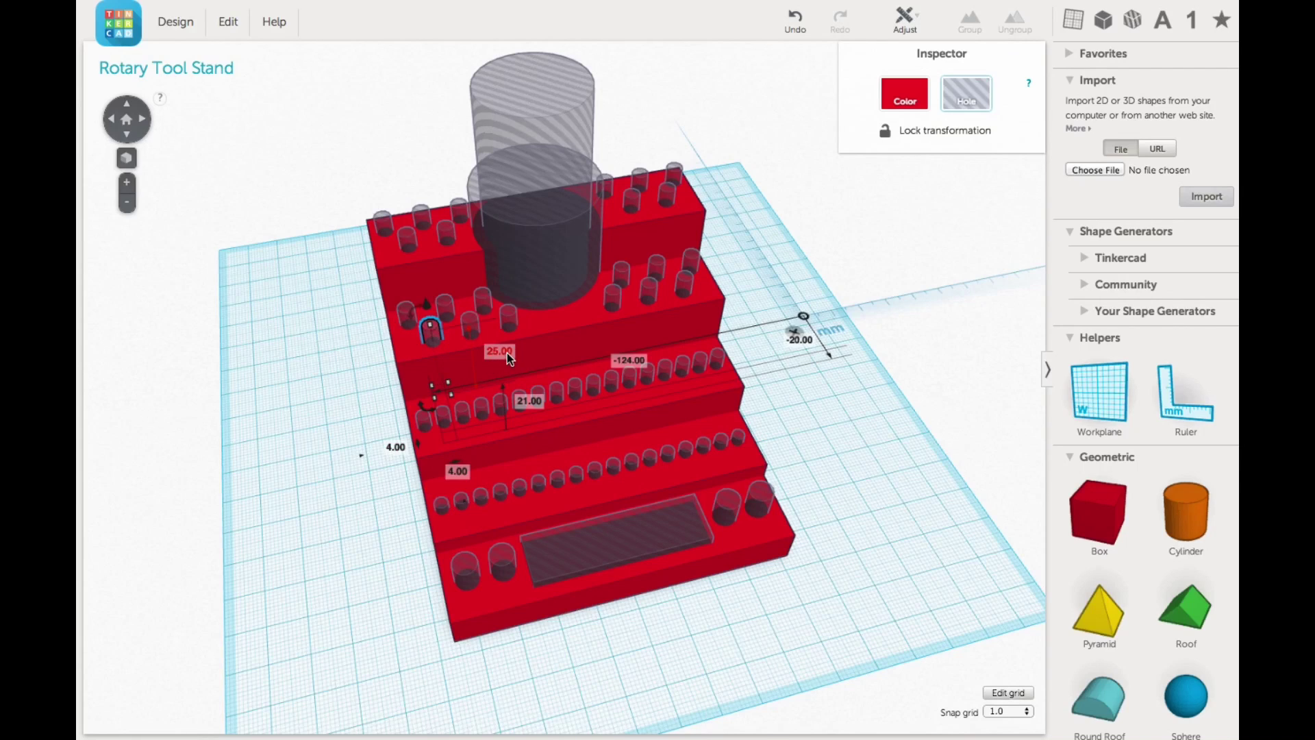
pyautogui.click(409, 244)
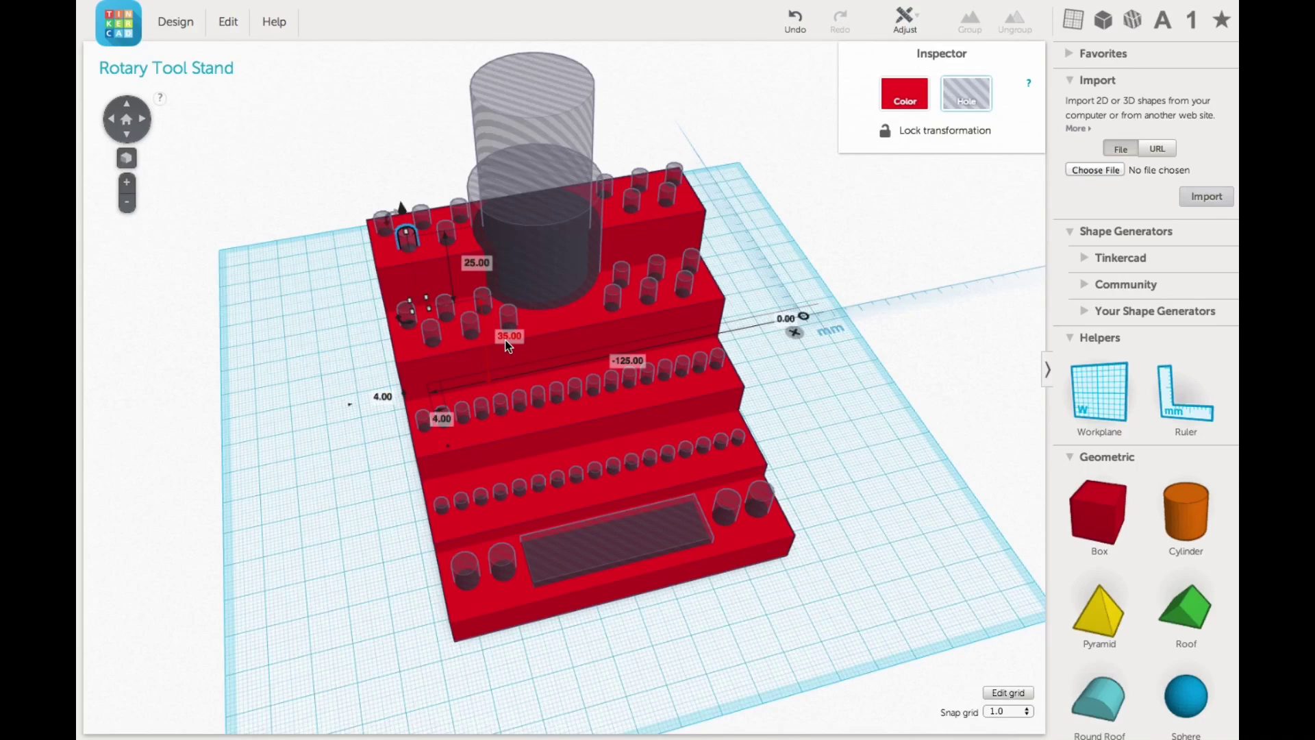
pyautogui.click(355, 505)
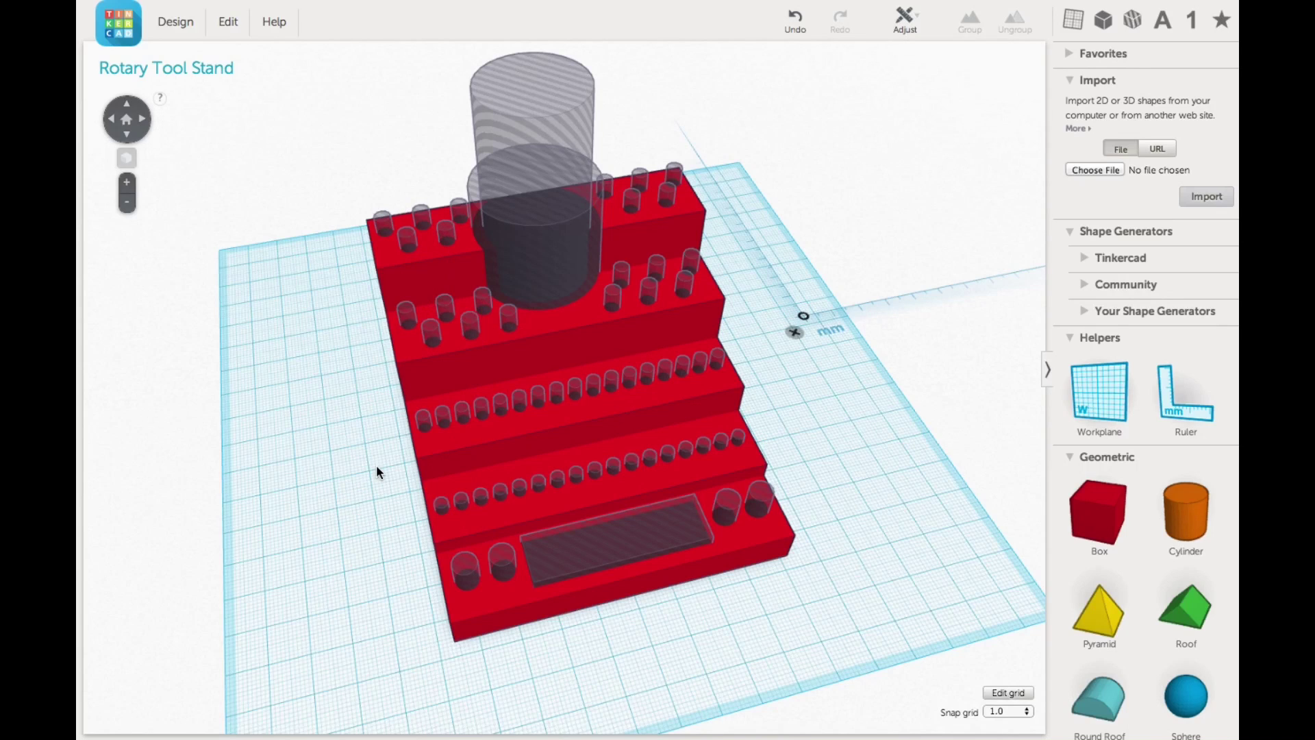
# Adjust the elevations of the large and the narrow cylinder tool holes
pyautogui.click(541, 259)
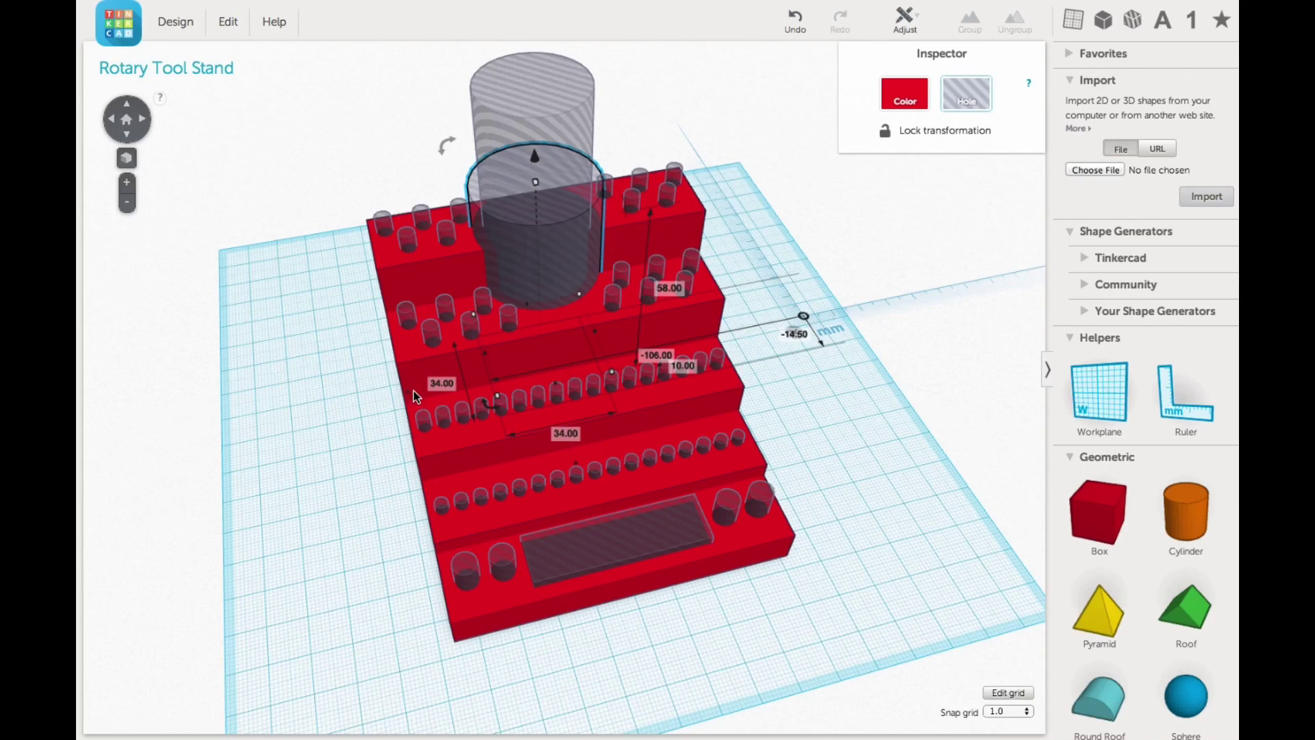
pyautogui.moveTo(413, 390); pyautogui.dragTo(569, 418, button='right')
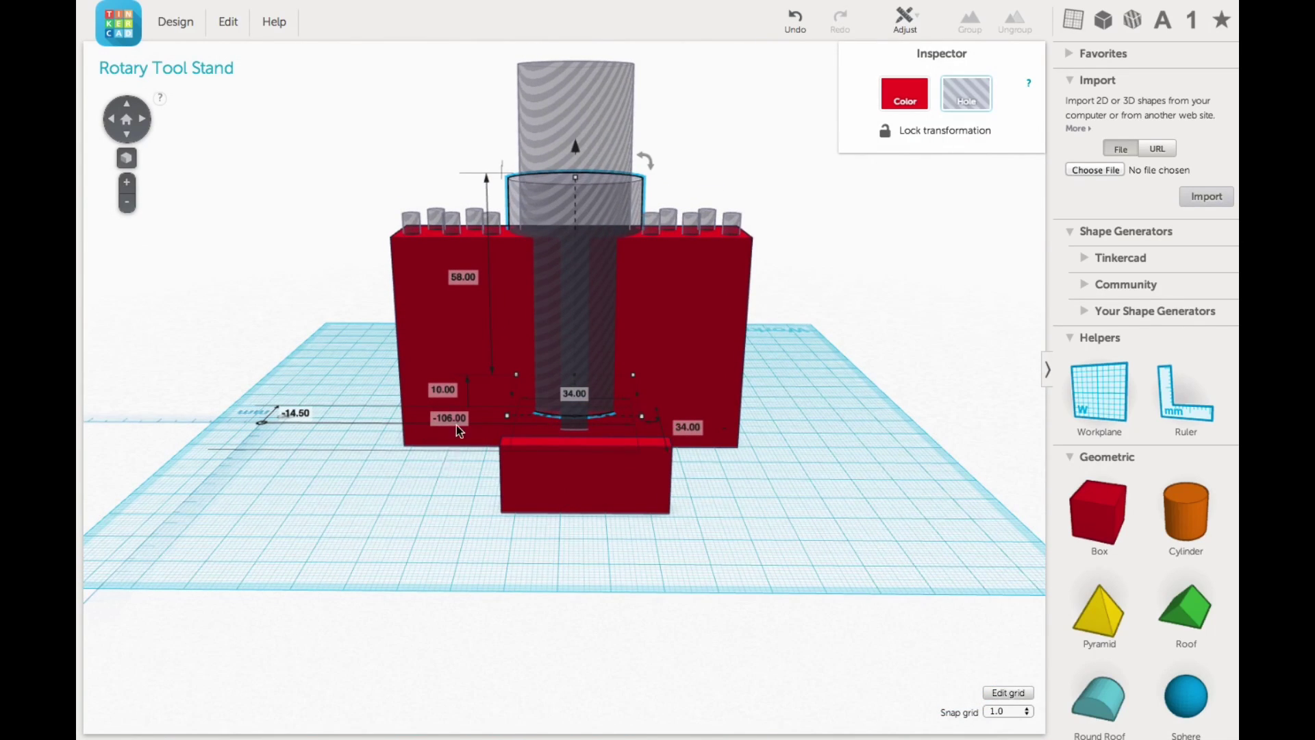
pyautogui.click(446, 392)
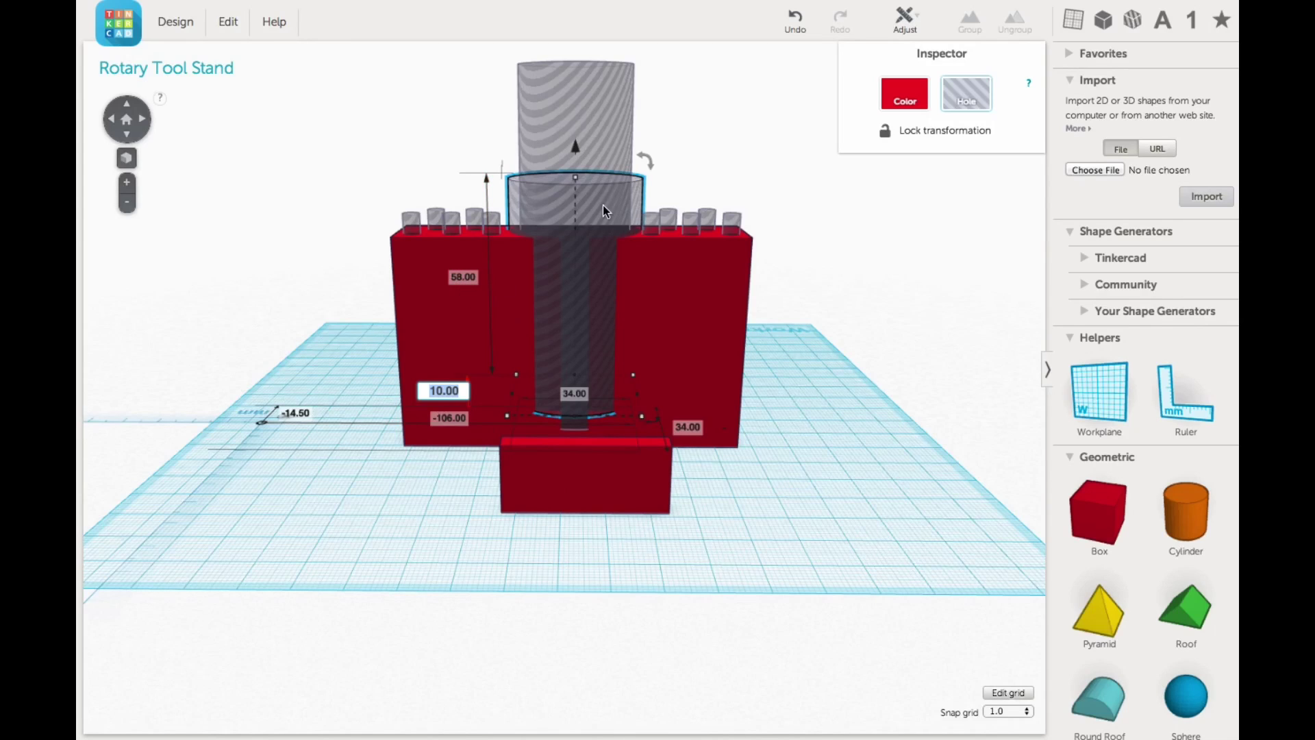
pyautogui.click(582, 117)
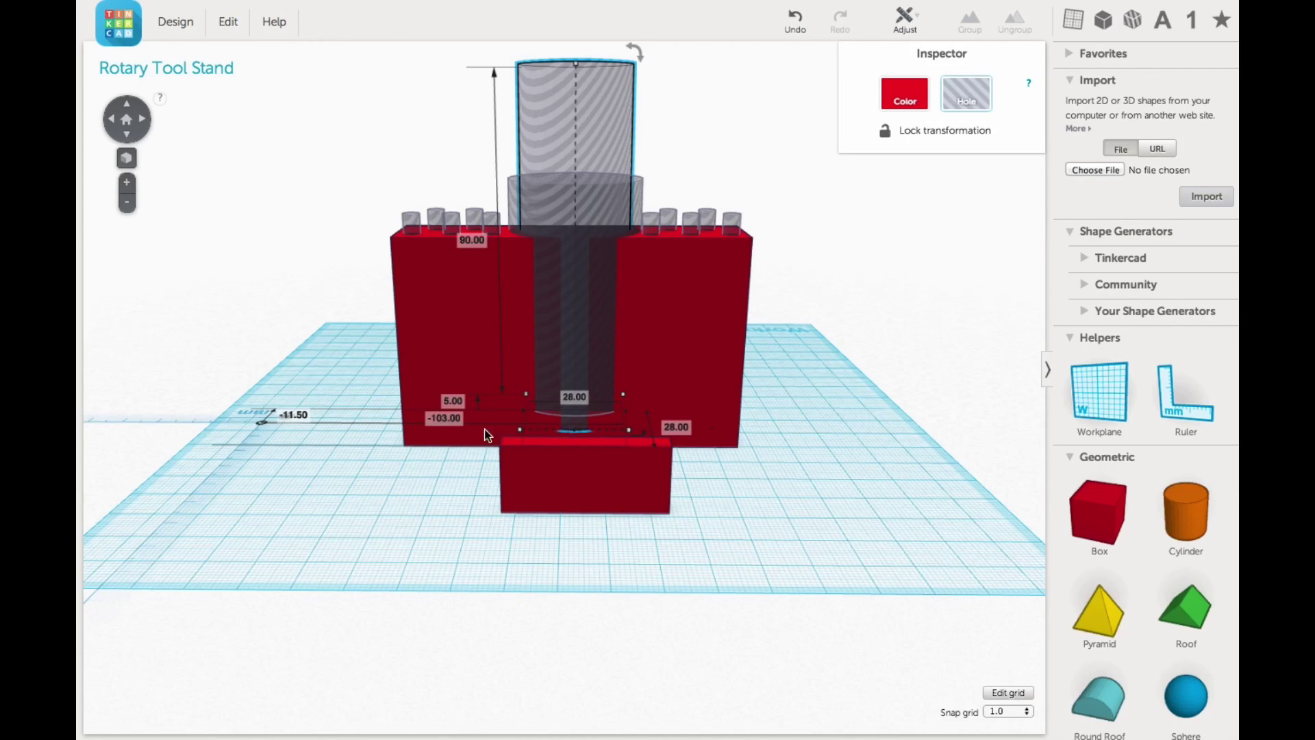
pyautogui.click(453, 401)
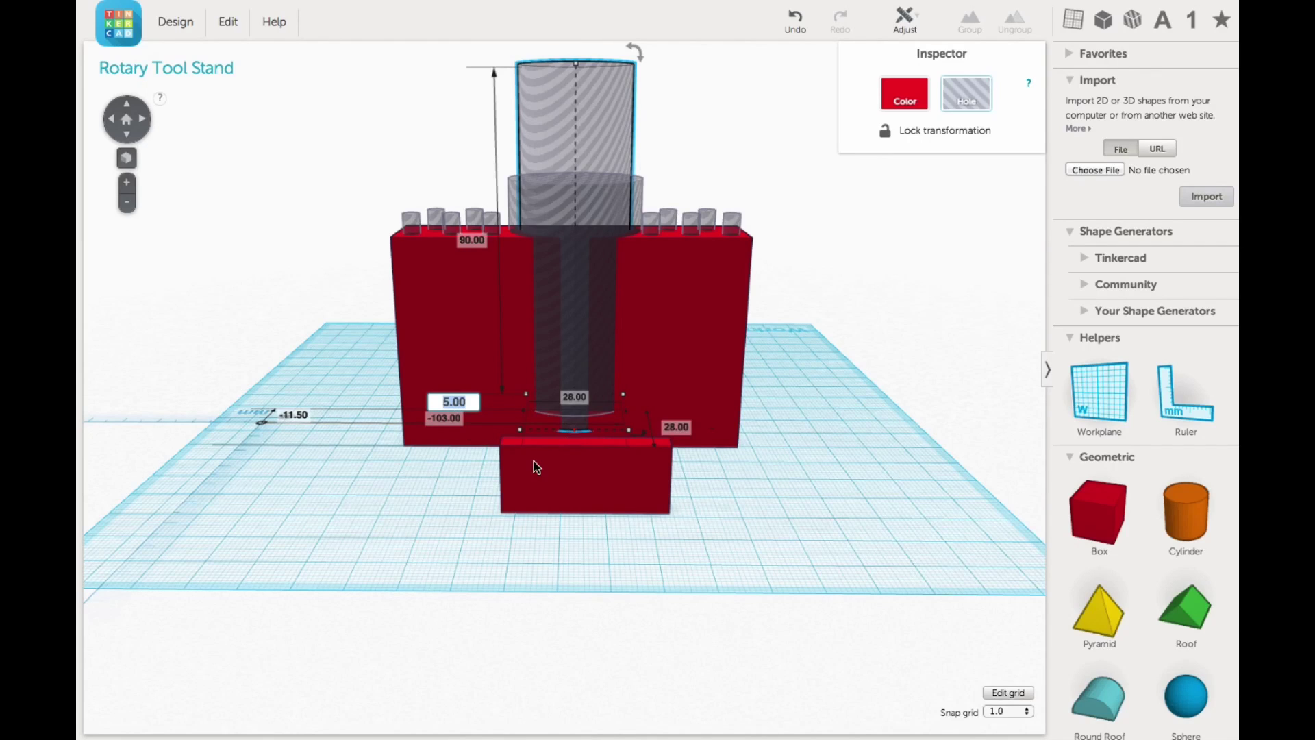
# Move the small front box to the right, clear of the stand
pyautogui.moveTo(553, 470); pyautogui.dragTo(917, 471)
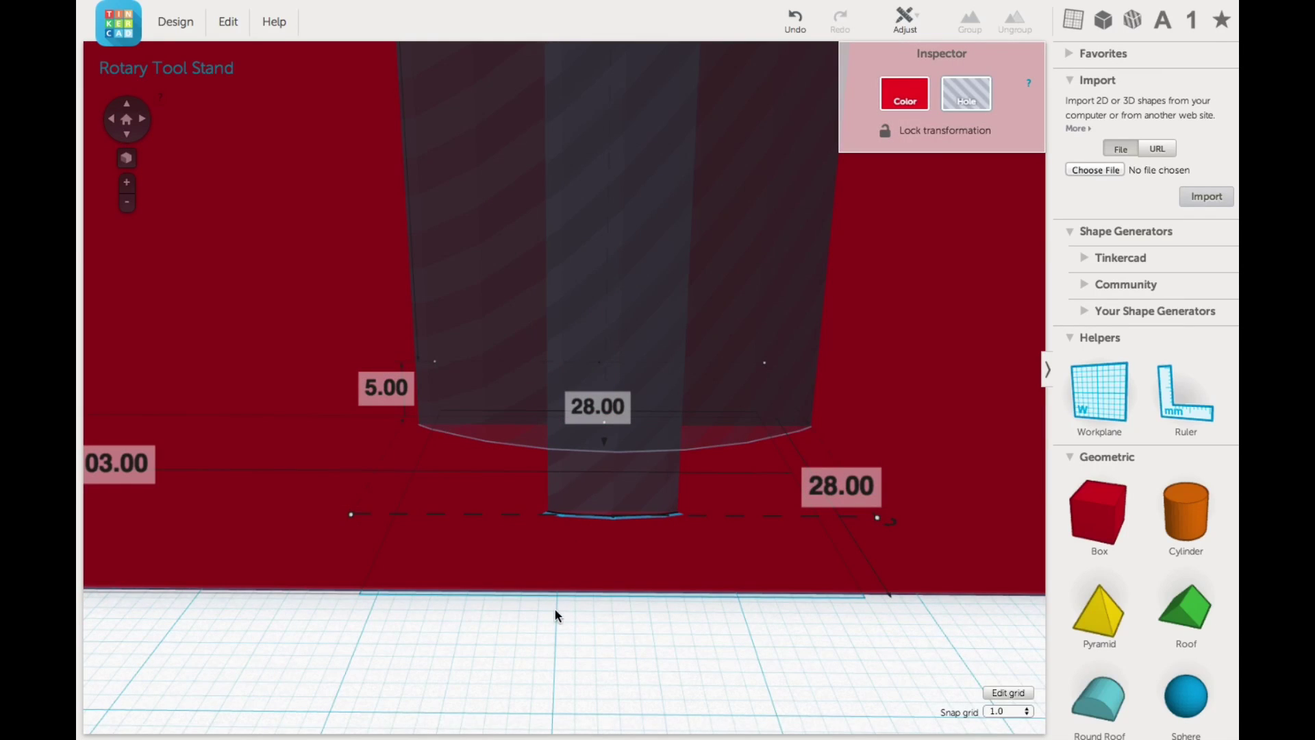
pyautogui.moveTo(556, 602)
pyautogui.mouseDown(button='right')
pyautogui.moveTo(552, 680)
pyautogui.moveTo(554, 619)
pyautogui.mouseUp(button='right')
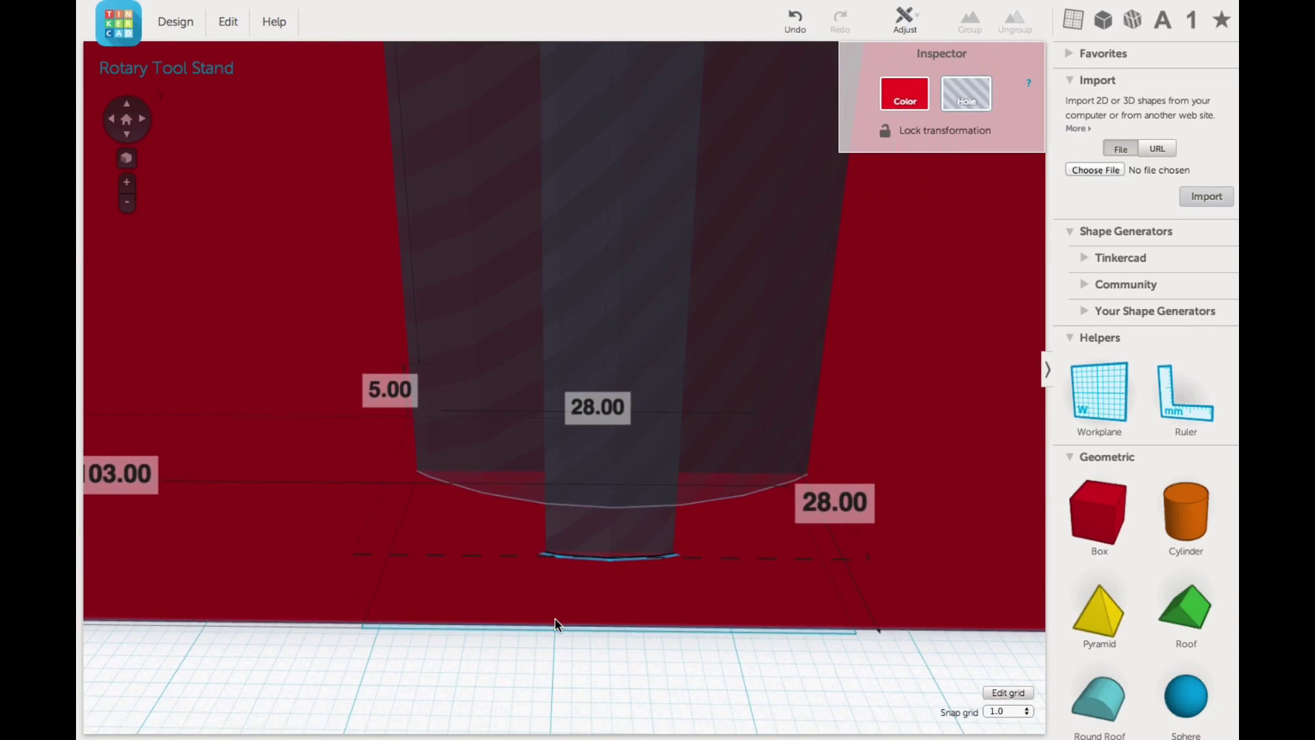
pyautogui.scroll(2, 555, 624)
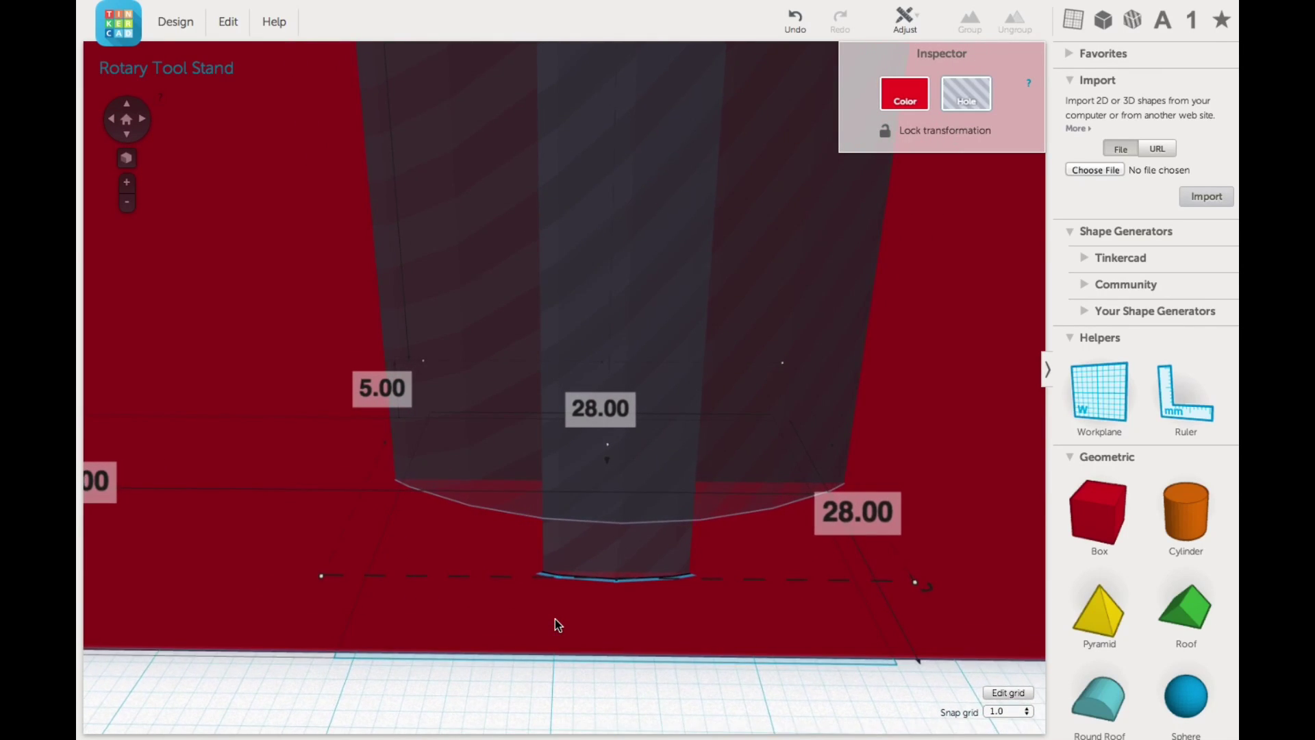
# Group all the stand's blocks and holes, cutting the holder recess and tool holes
pyautogui.click(126, 158)
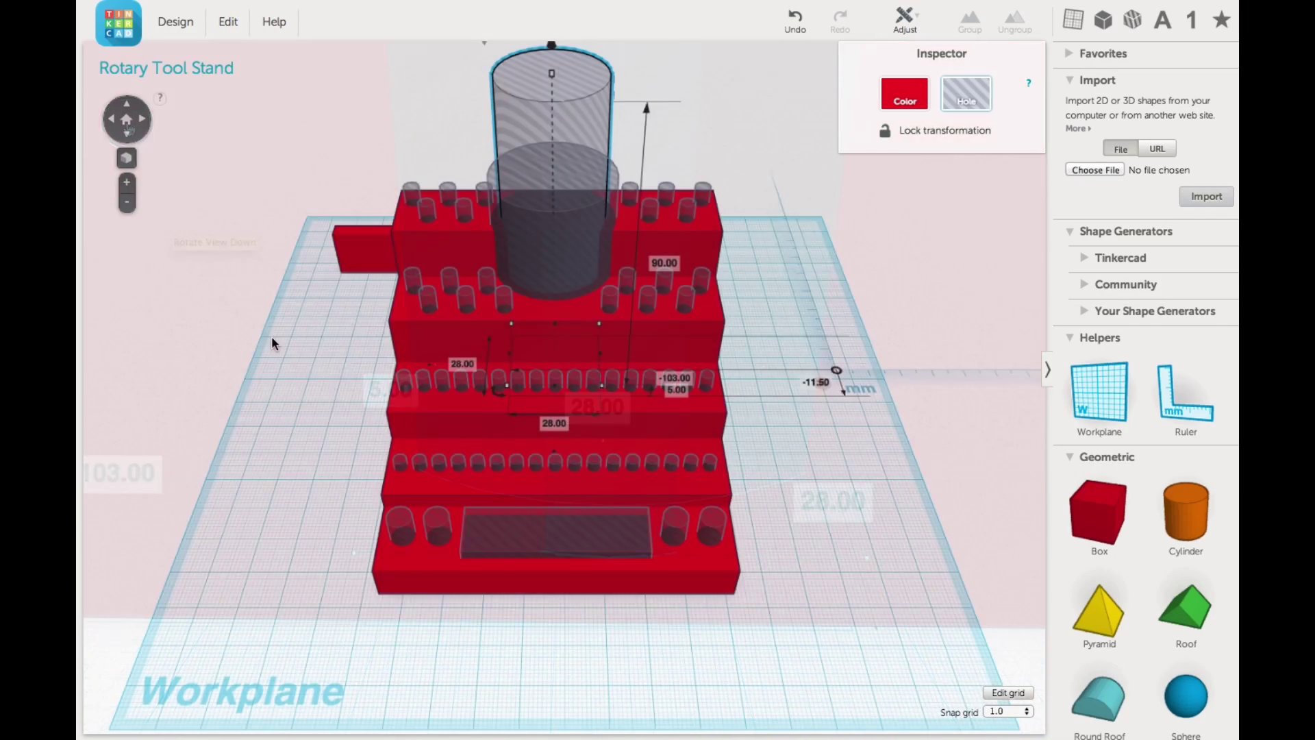
pyautogui.moveTo(271, 336); pyautogui.dragTo(507, 360, button='right')
pyautogui.moveTo(339, 122); pyautogui.dragTo(885, 609)
pyautogui.click(973, 22)
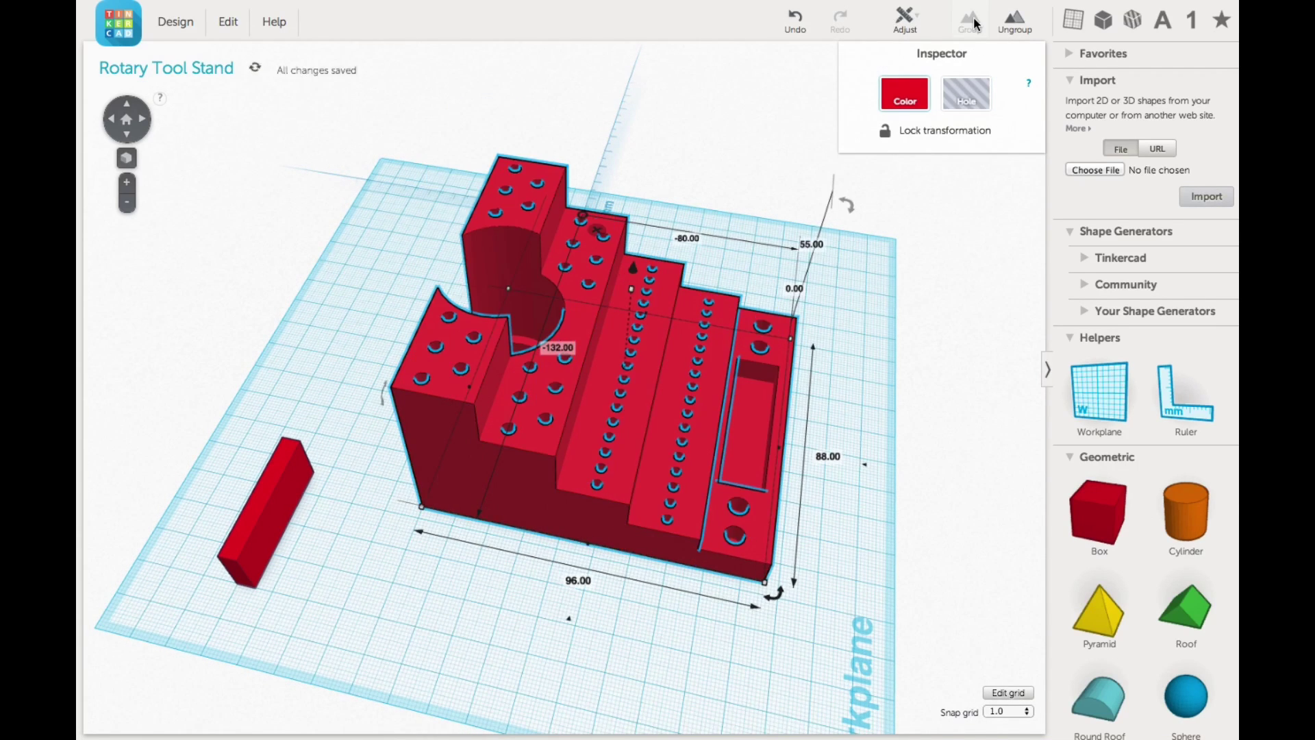
# Place the loose red 37 × 16 × 11 mm bar into the floor of the central arch opening
pyautogui.moveTo(623, 524); pyautogui.dragTo(504, 585, button='right')
pyautogui.click(503, 581)
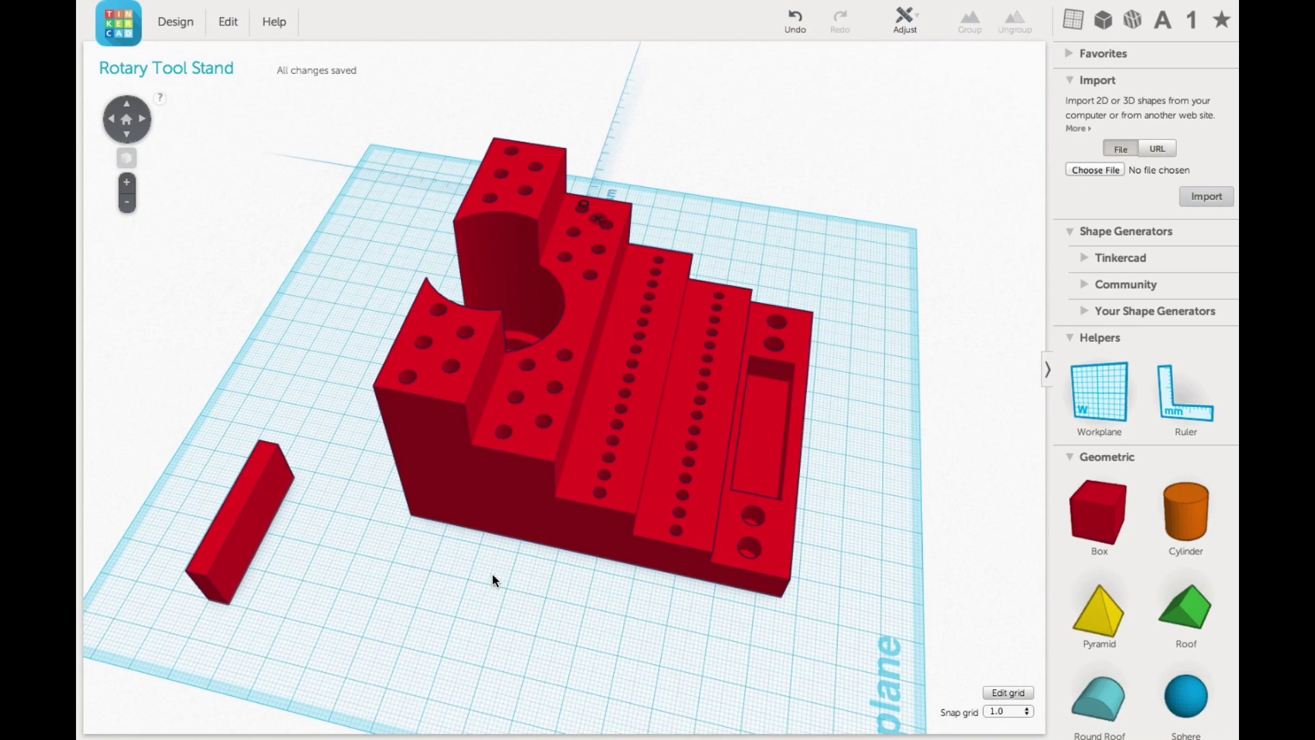
pyautogui.moveTo(689, 582); pyautogui.dragTo(856, 658, button='right')
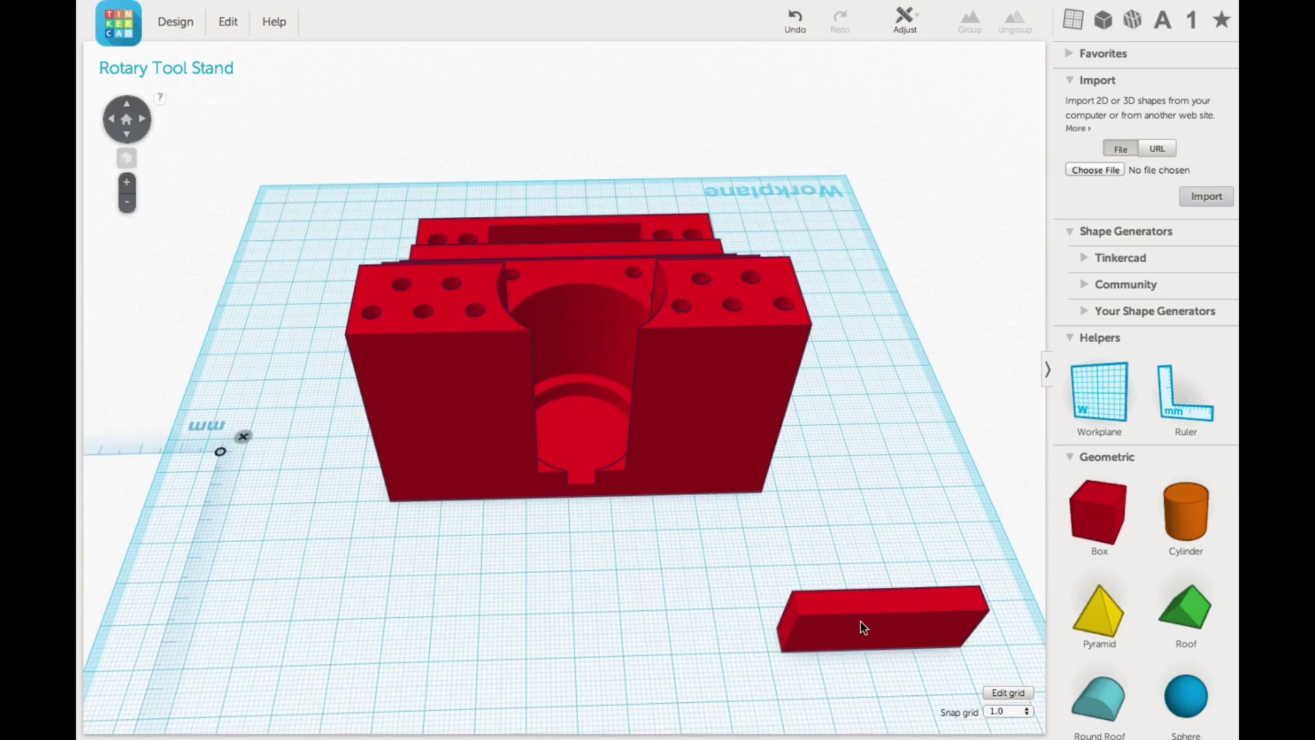
pyautogui.moveTo(860, 623); pyautogui.dragTo(558, 471)
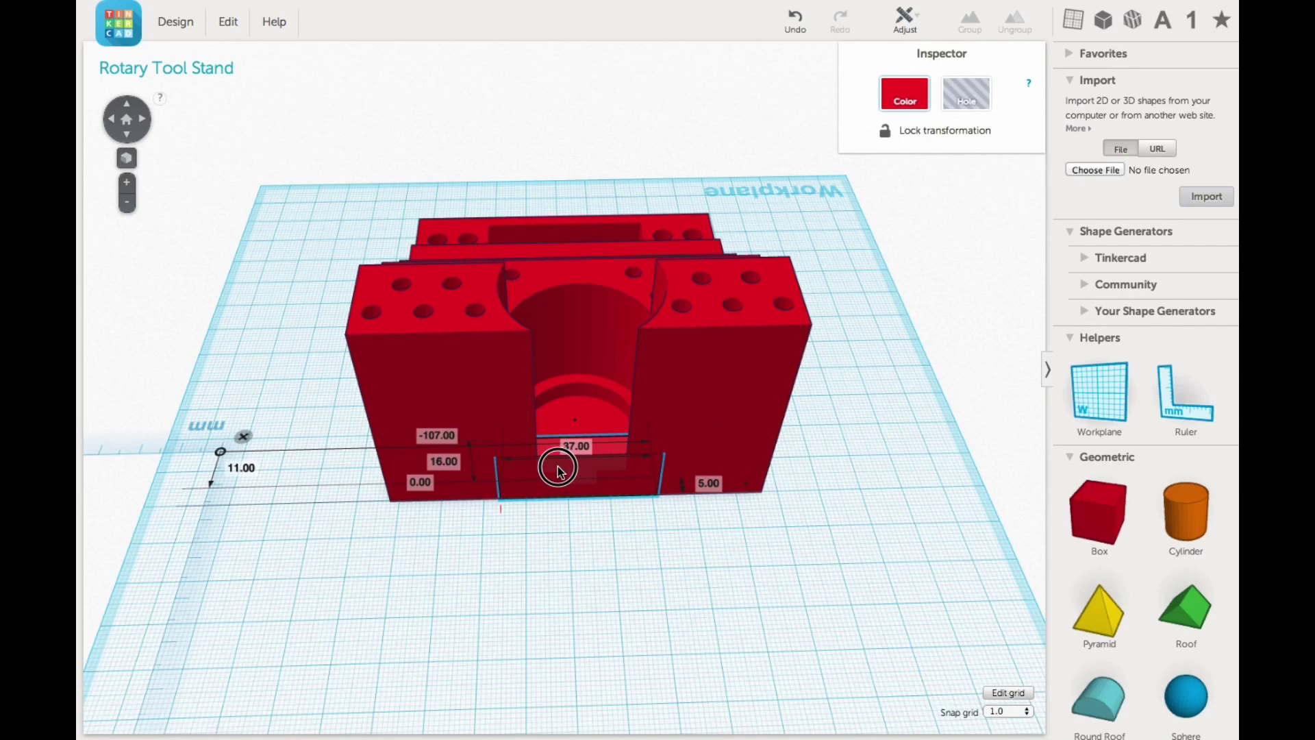
pyautogui.moveTo(569, 504); pyautogui.dragTo(570, 506)
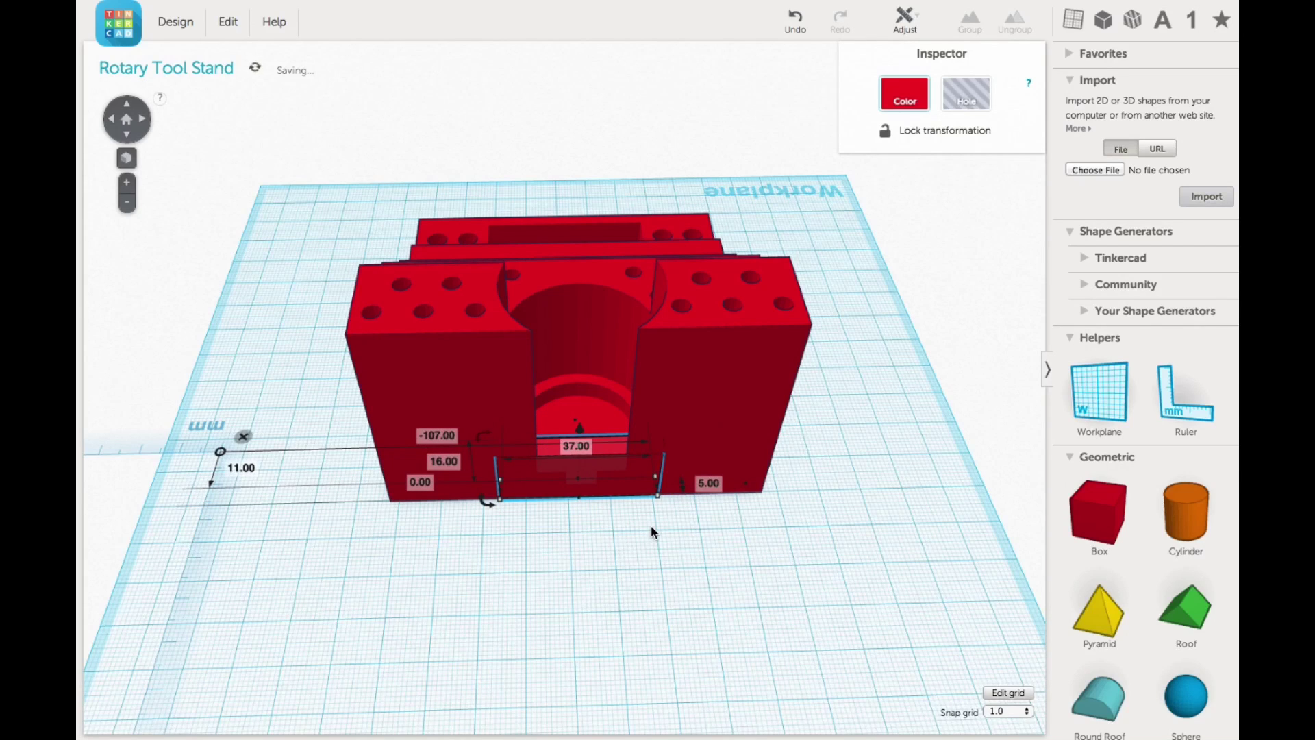
pyautogui.moveTo(650, 525); pyautogui.dragTo(463, 430, button='right')
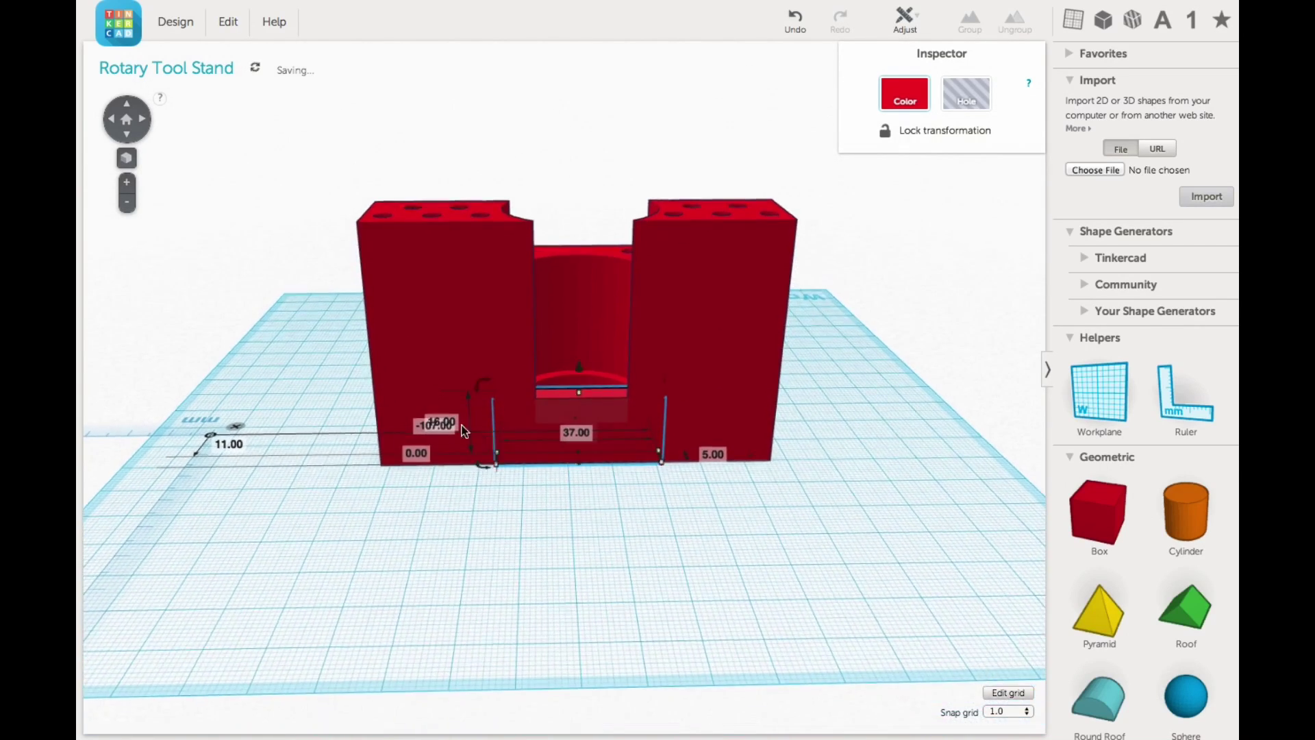
pyautogui.moveTo(513, 517); pyautogui.dragTo(439, 404, button='right')
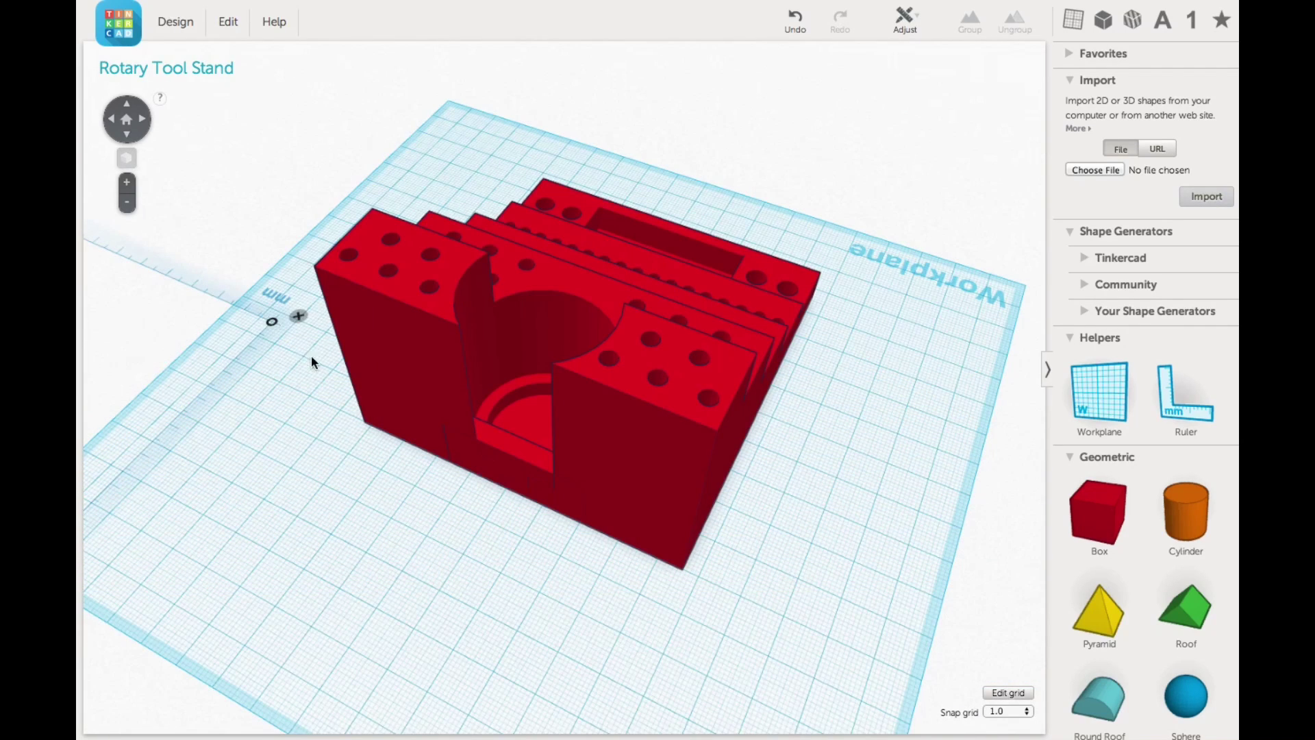
# Group all the stand's pieces, including the new floor bar, into one solid
pyautogui.moveTo(314, 361); pyautogui.dragTo(750, 599)
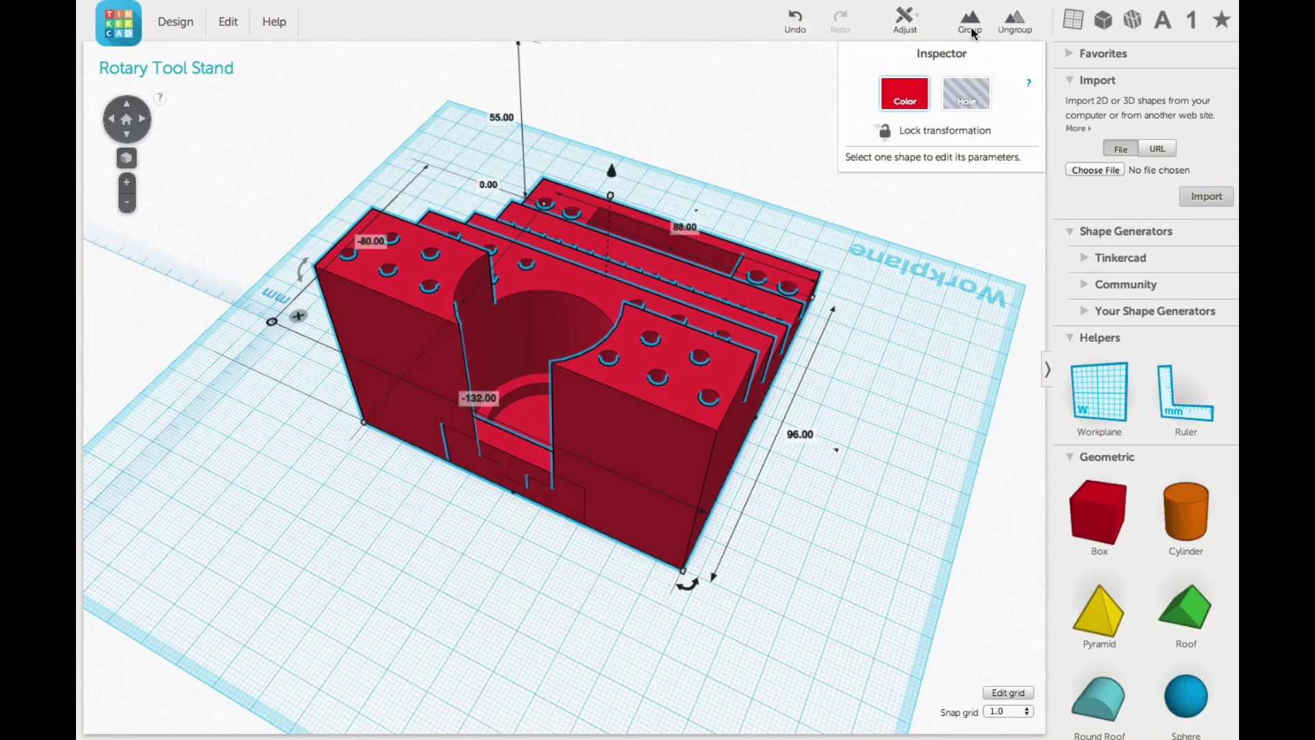
pyautogui.click(970, 20)
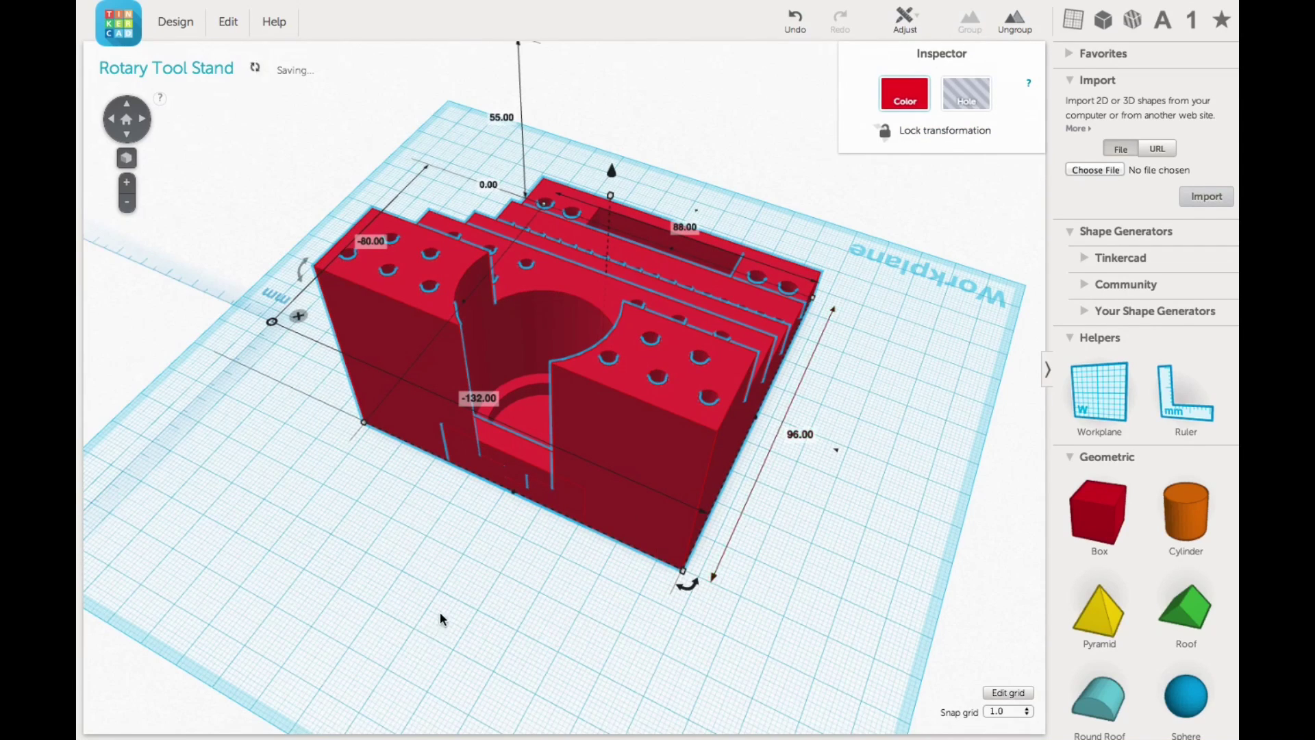
pyautogui.click(471, 554)
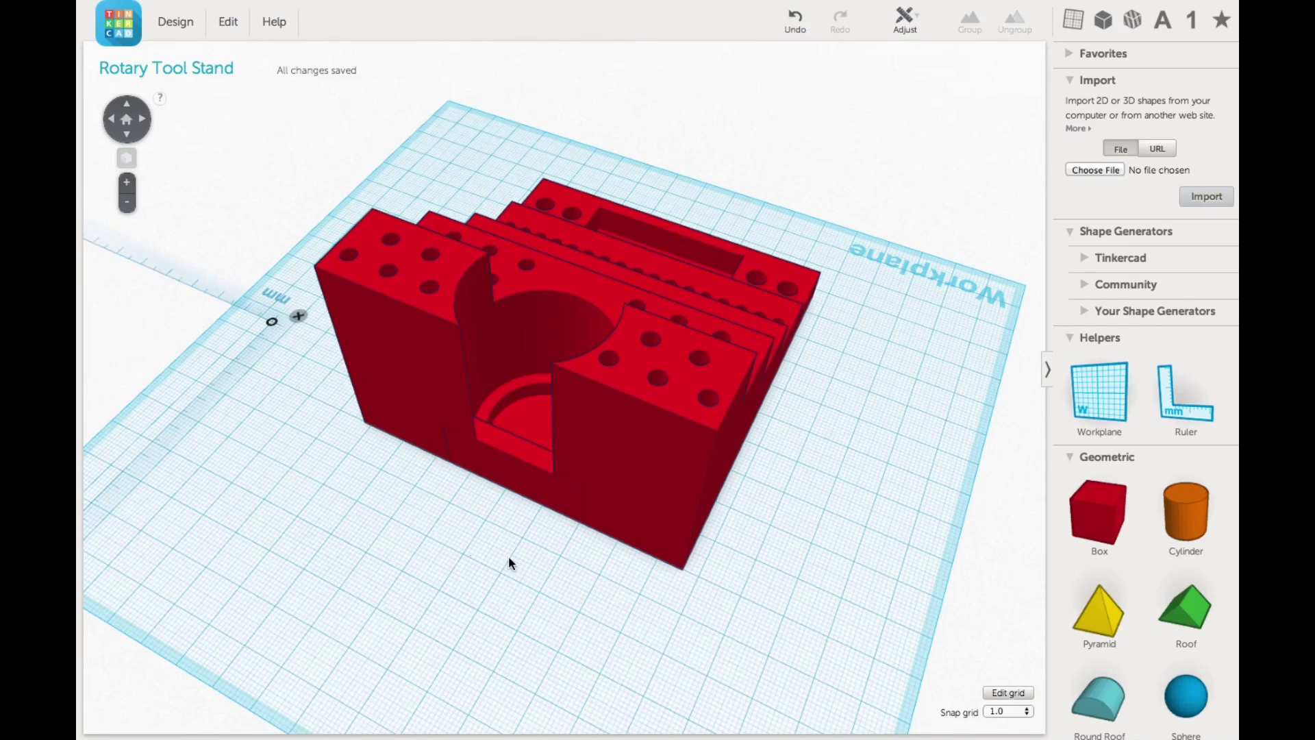
pyautogui.moveTo(508, 556); pyautogui.dragTo(359, 533, button='right')
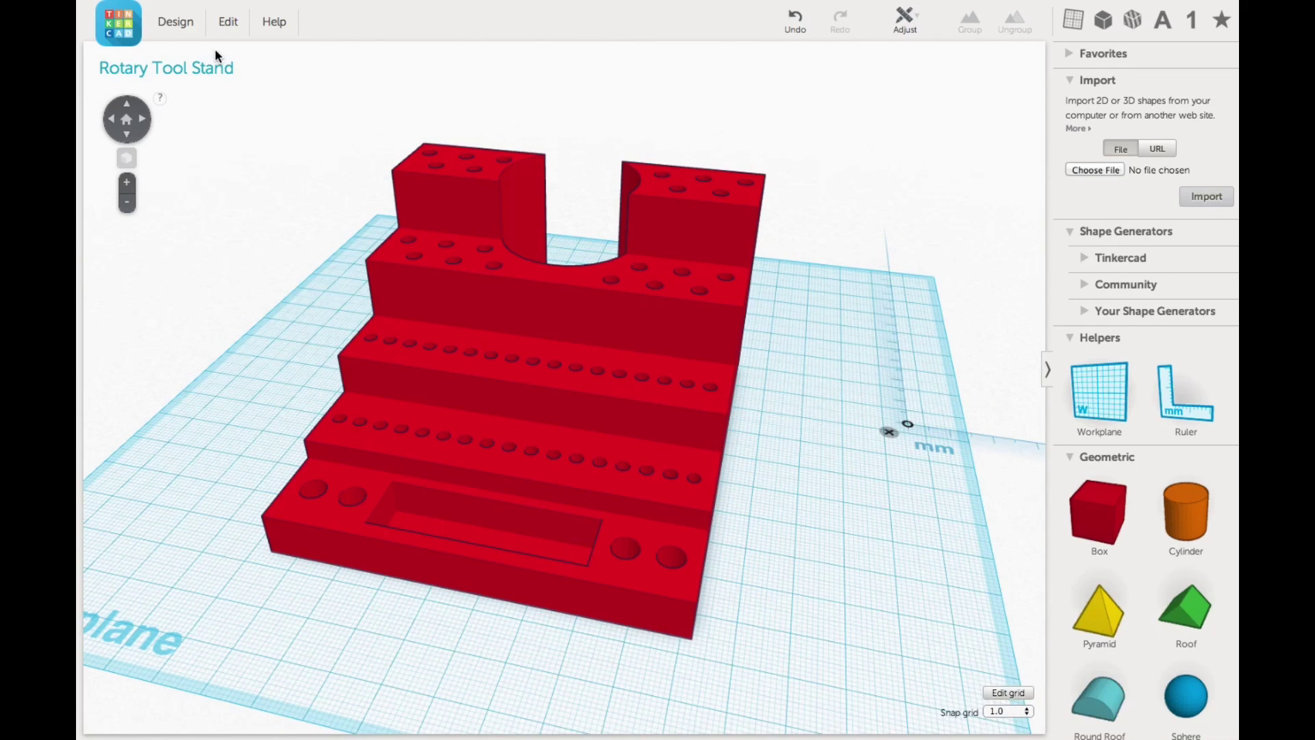
# Download the design for 3D printing as an .STL file
pyautogui.click(185, 27)
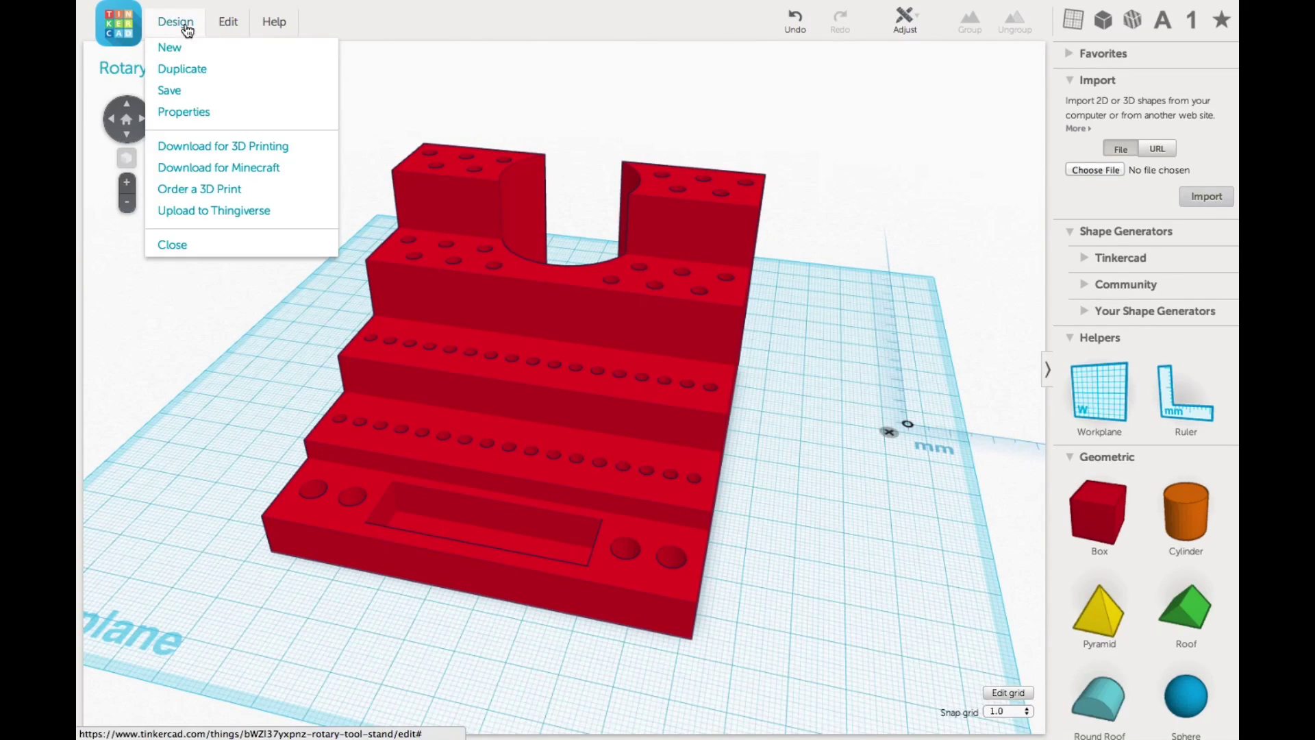
pyautogui.click(207, 148)
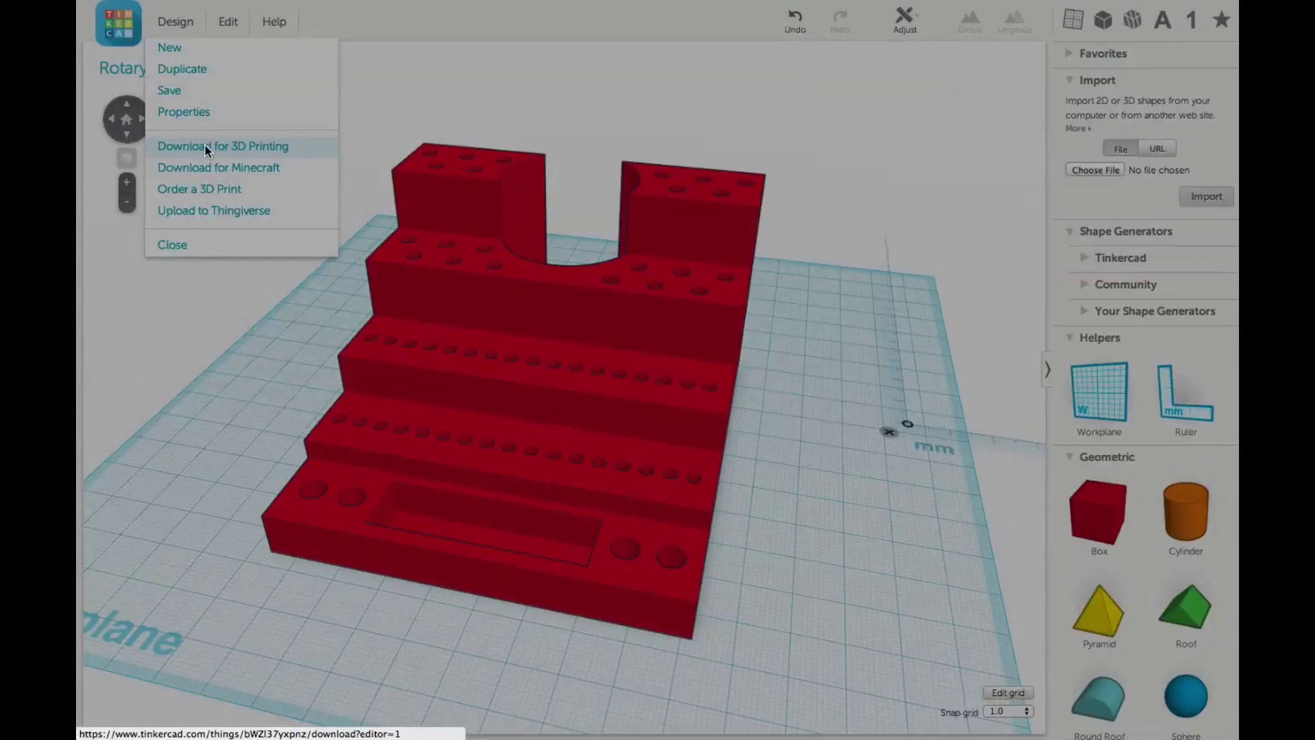
pyautogui.click(506, 255)
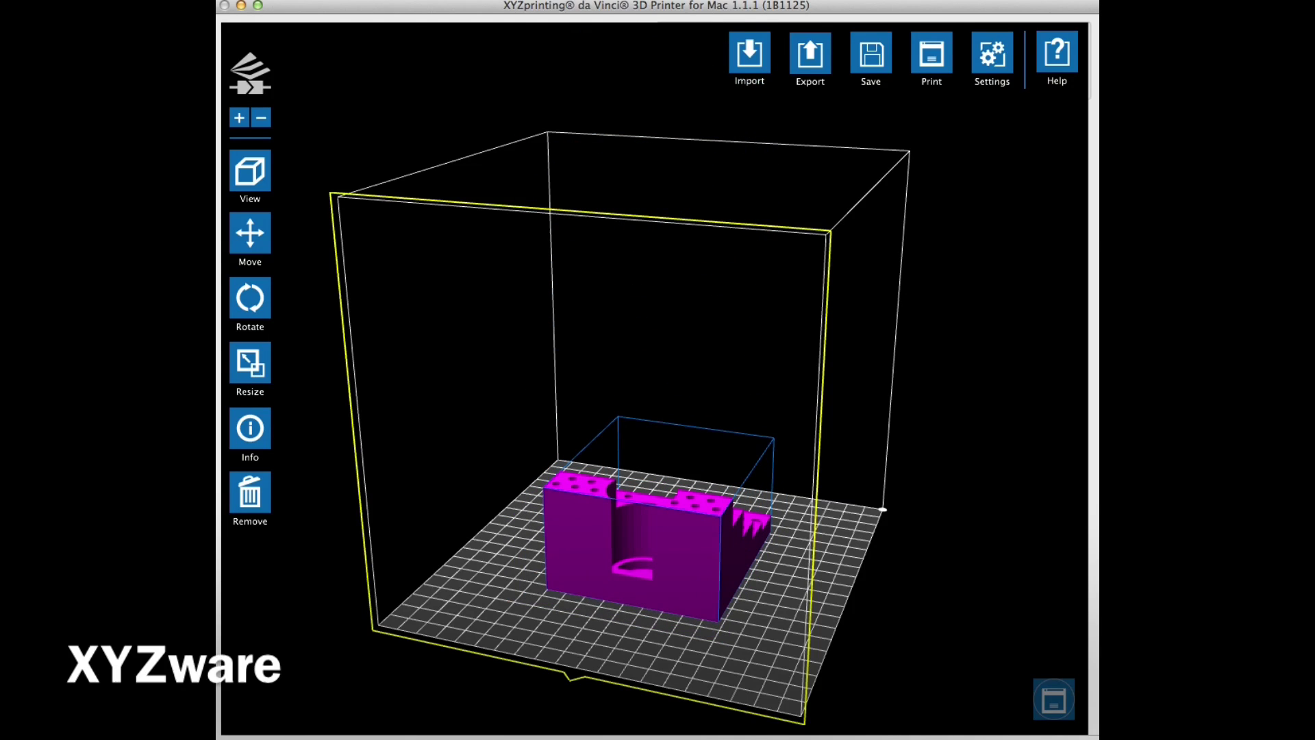
# Rotate the stand 180° and move it to Y 74.4 mm on the print bed
pyautogui.click(259, 305)
pyautogui.moveTo(323, 415); pyautogui.dragTo(318, 427)
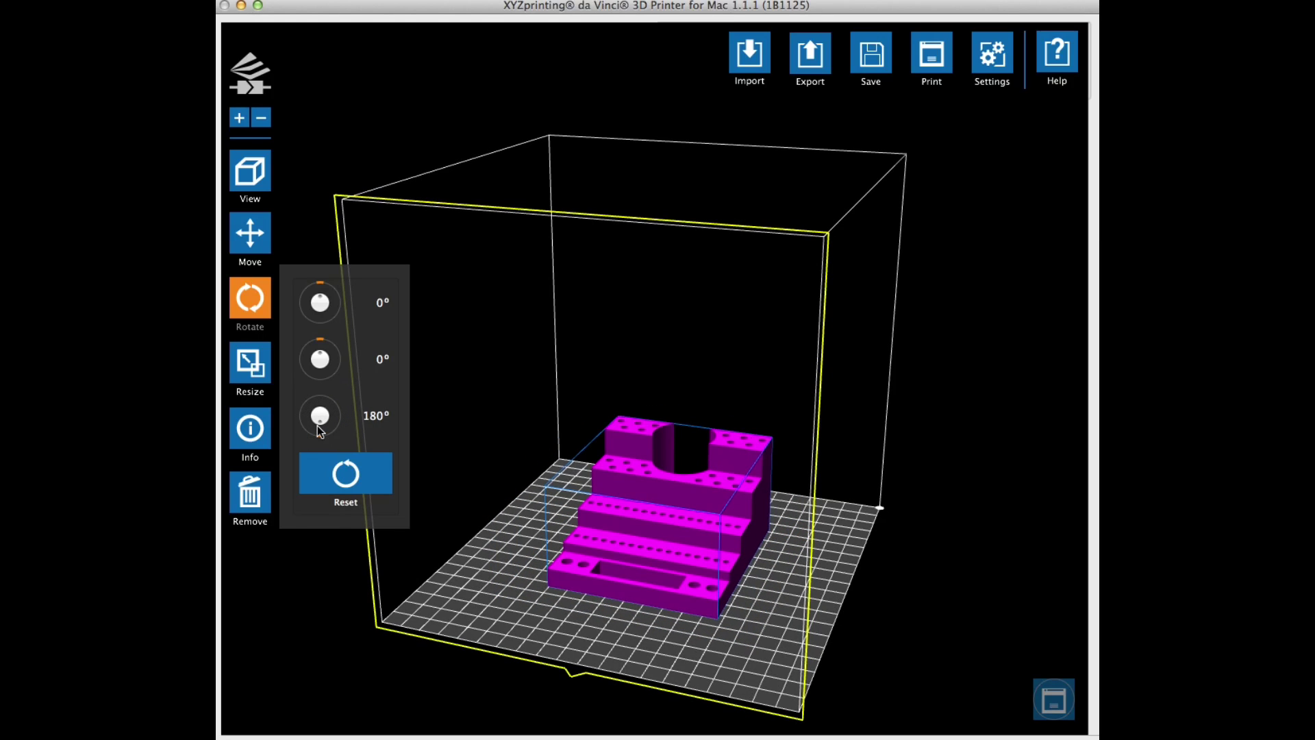
pyautogui.click(261, 241)
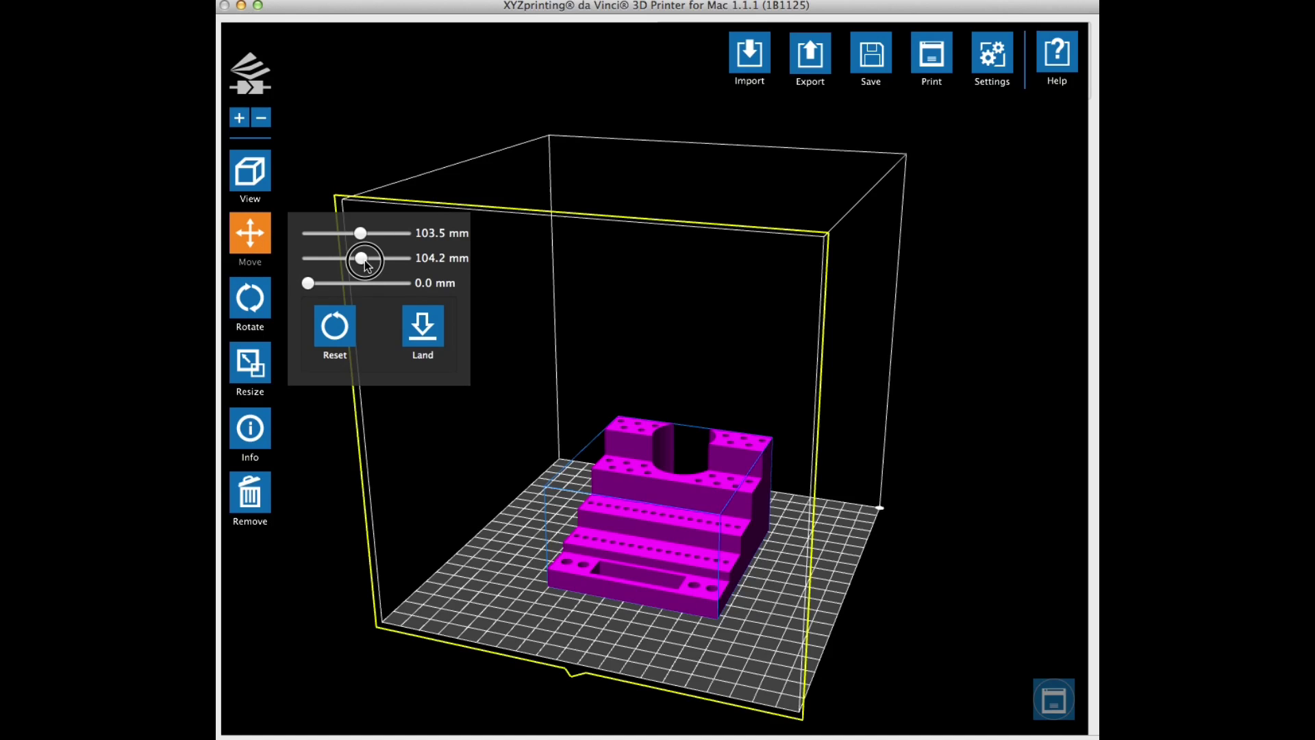
pyautogui.moveTo(365, 263); pyautogui.dragTo(337, 267)
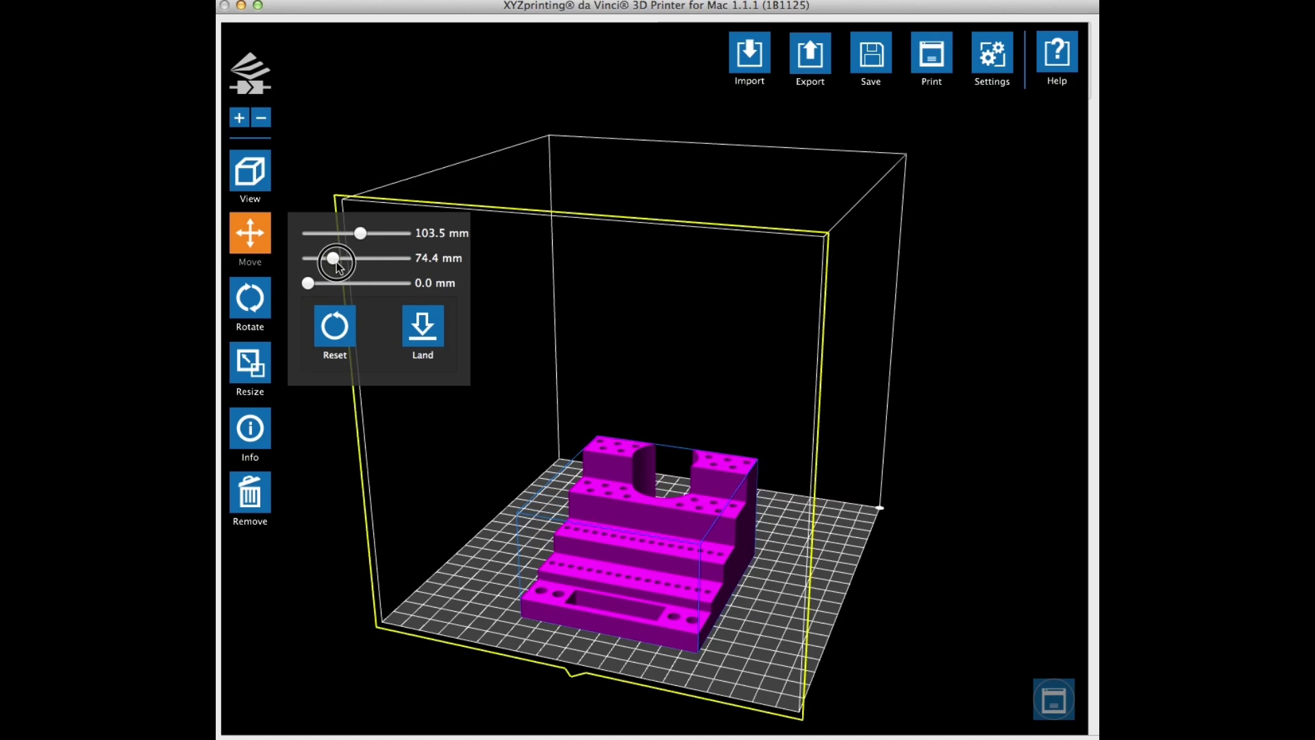
pyautogui.click(331, 460)
pyautogui.rightClick(330, 460)
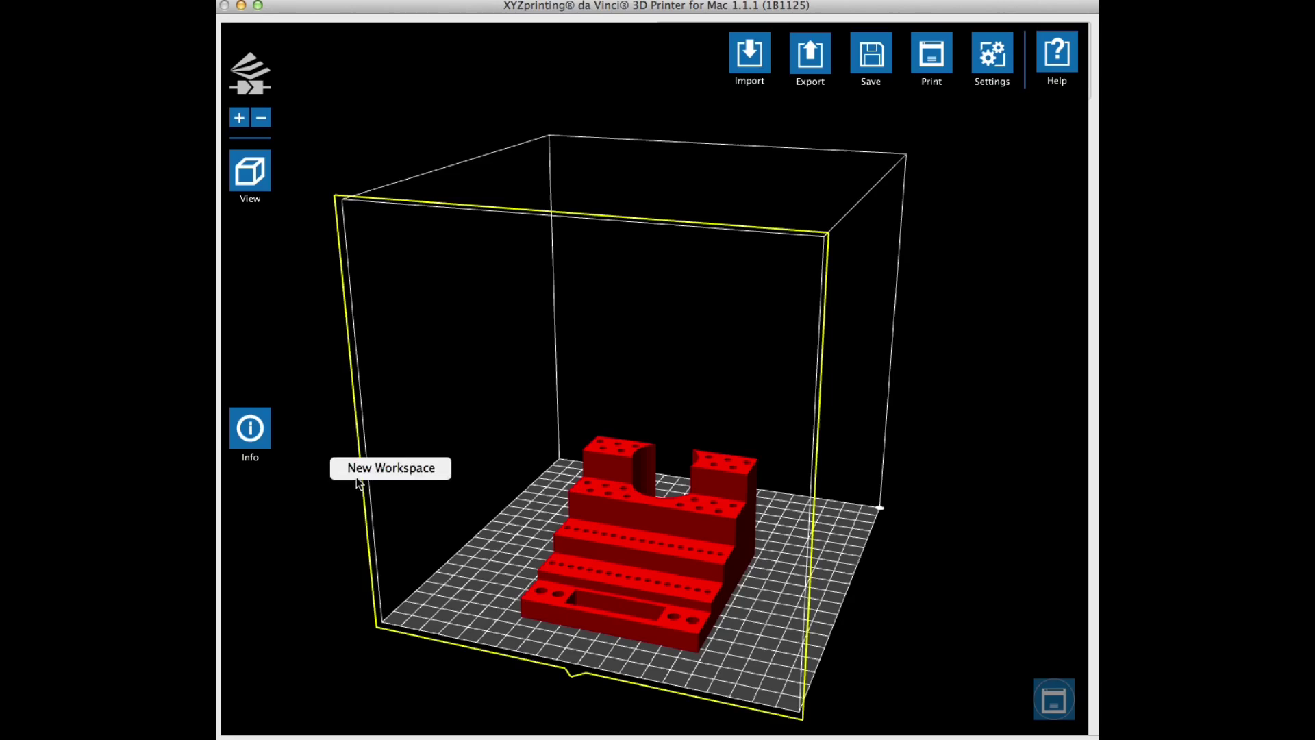
pyautogui.click(360, 481)
pyautogui.moveTo(384, 475); pyautogui.dragTo(552, 446)
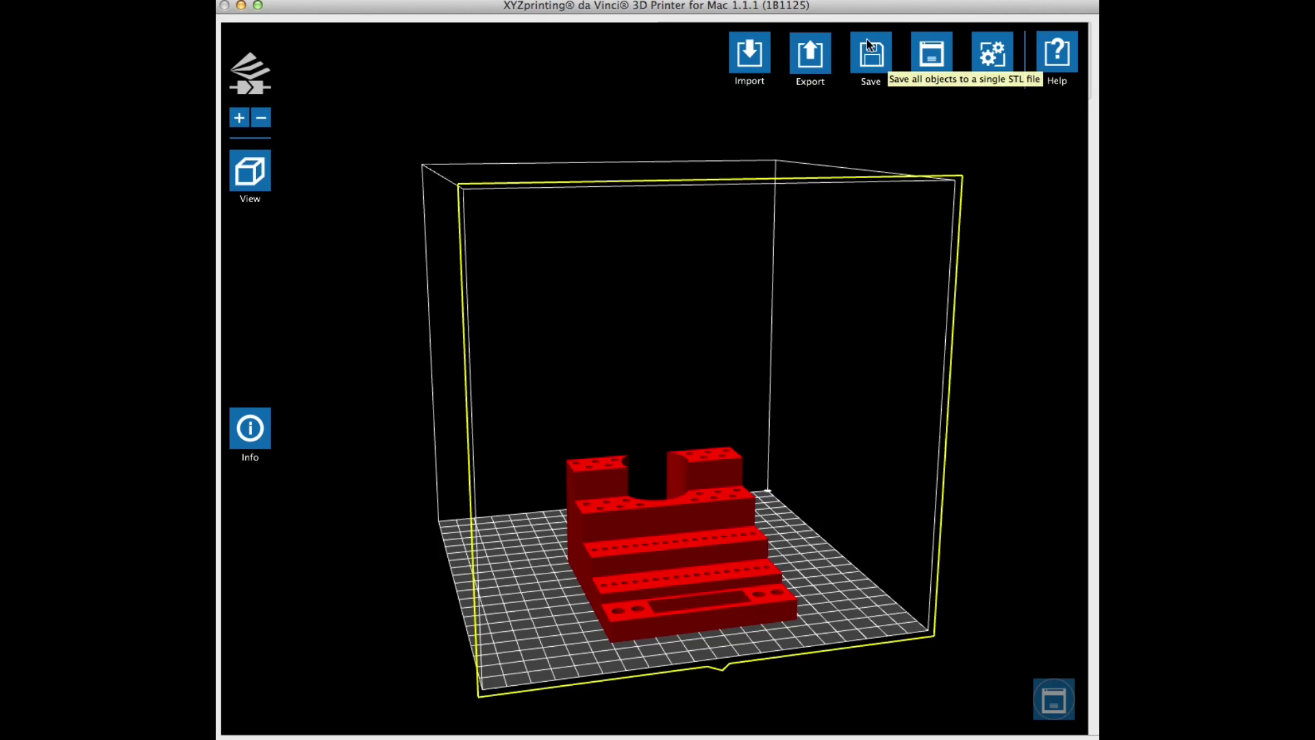
# Export the slice with ABS, Medium 30% density, 0.2 mm layer height and Thick shells
pyautogui.click(812, 56)
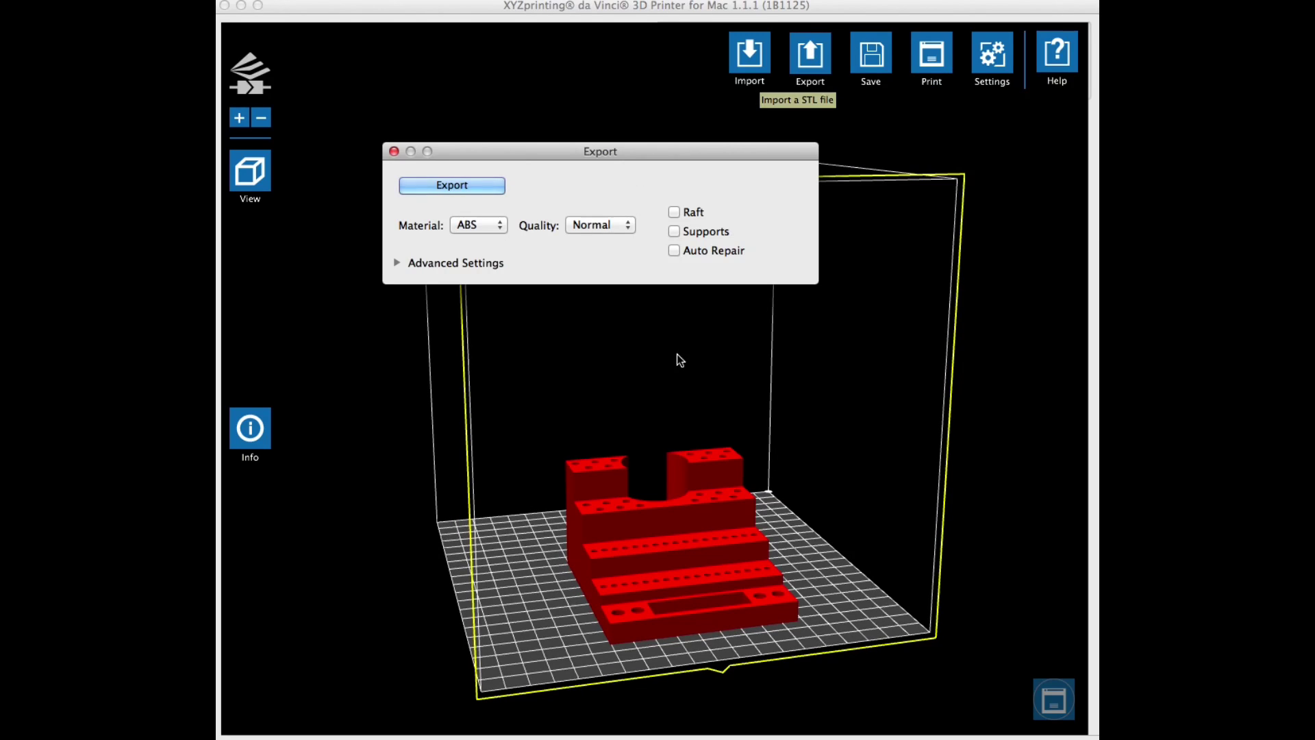
pyautogui.click(415, 264)
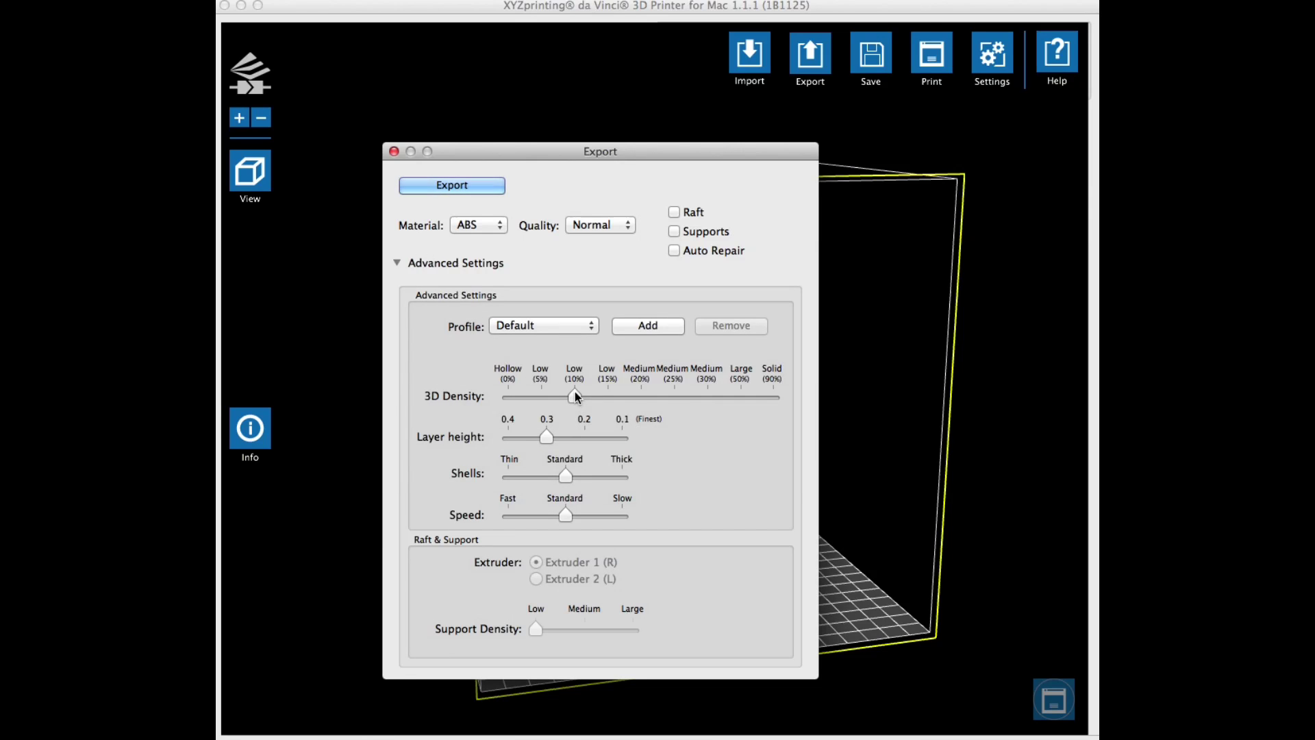
pyautogui.moveTo(574, 395); pyautogui.dragTo(706, 407)
pyautogui.moveTo(546, 436); pyautogui.dragTo(622, 475)
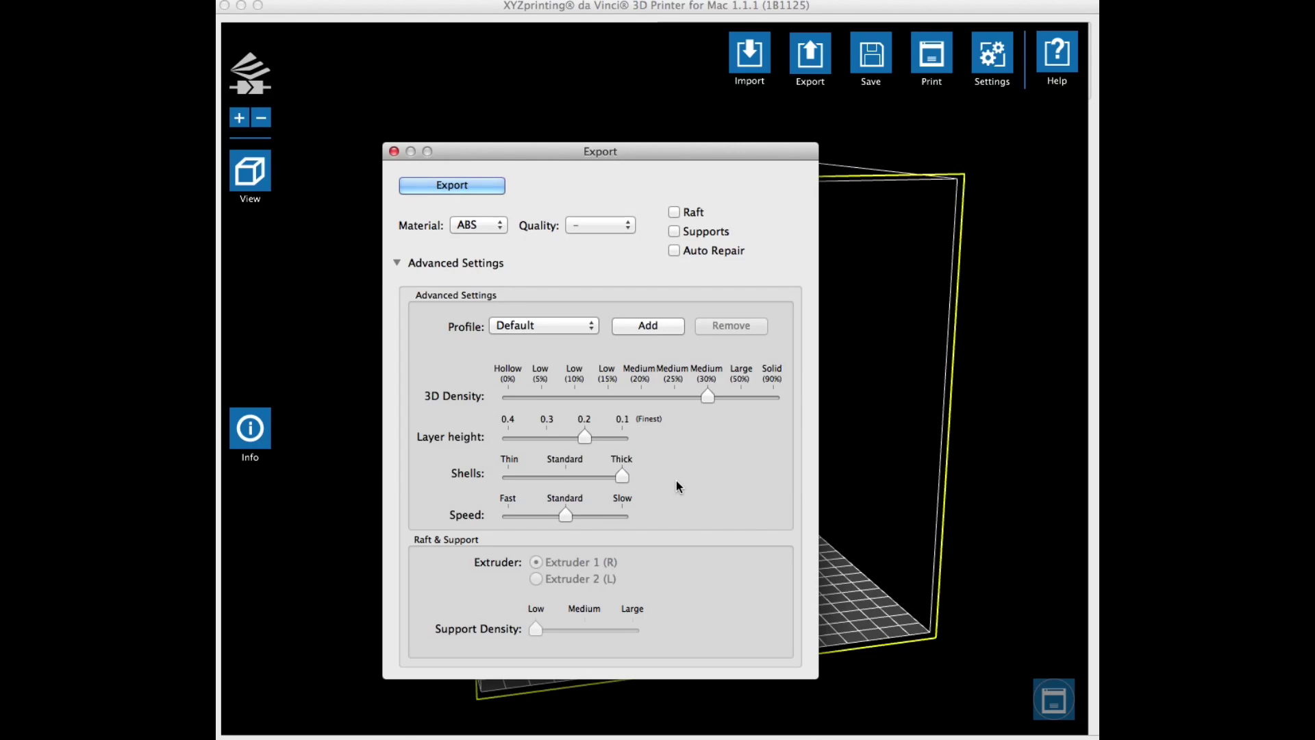
pyautogui.click(450, 185)
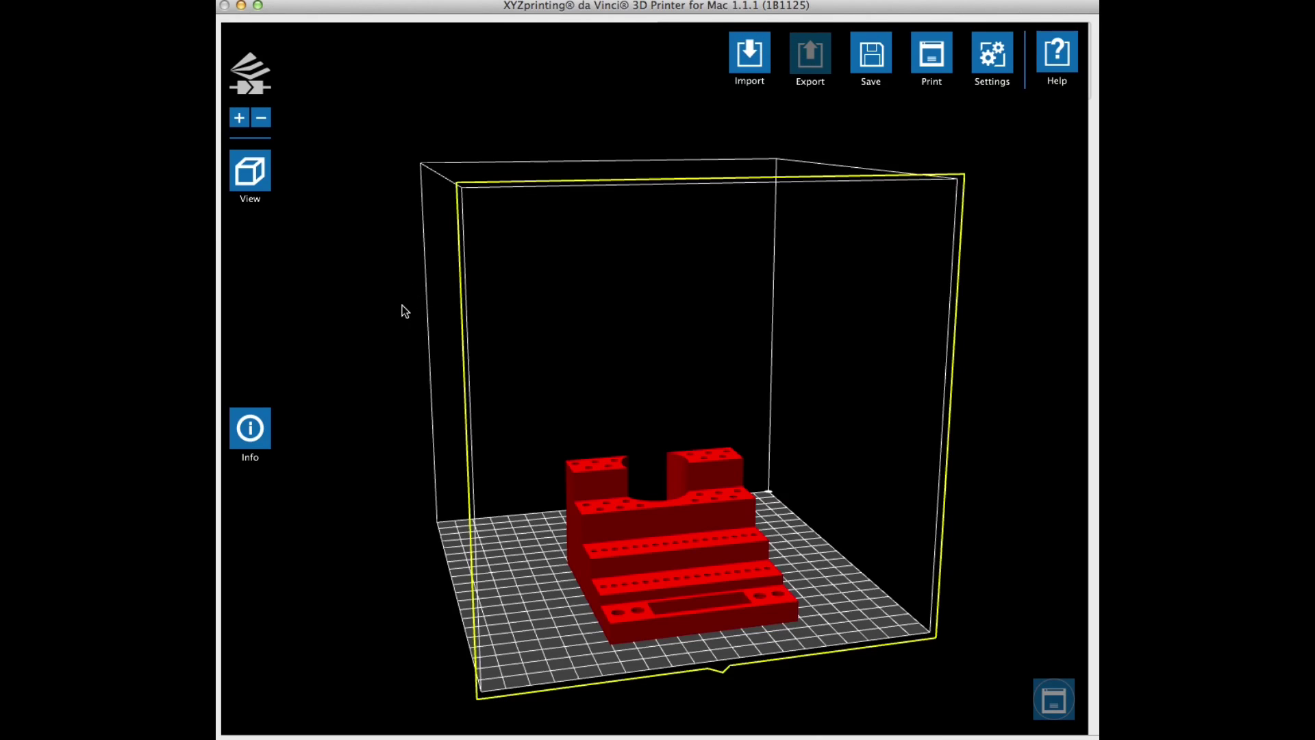
# View the print summary showing an estimated 09h 8m 53s print time, then close it
pyautogui.moveTo(405, 311); pyautogui.dragTo(421, 476)
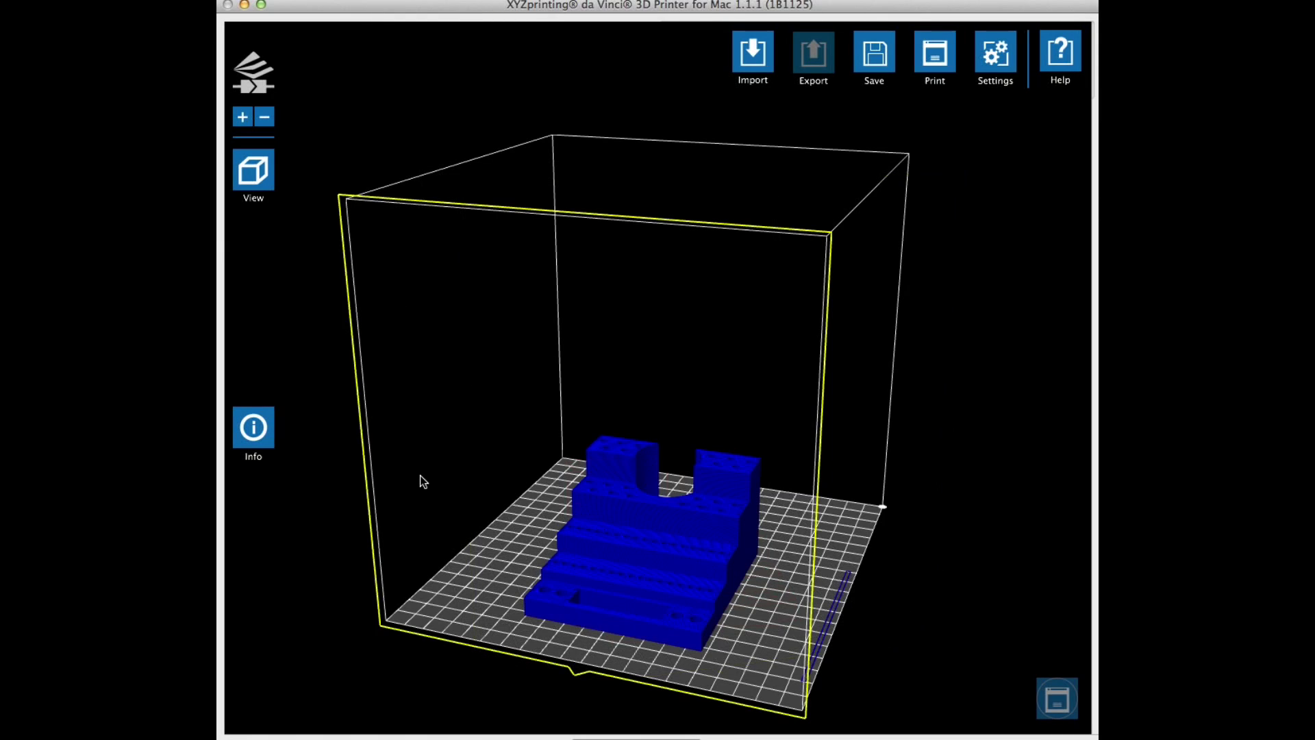
pyautogui.click(259, 430)
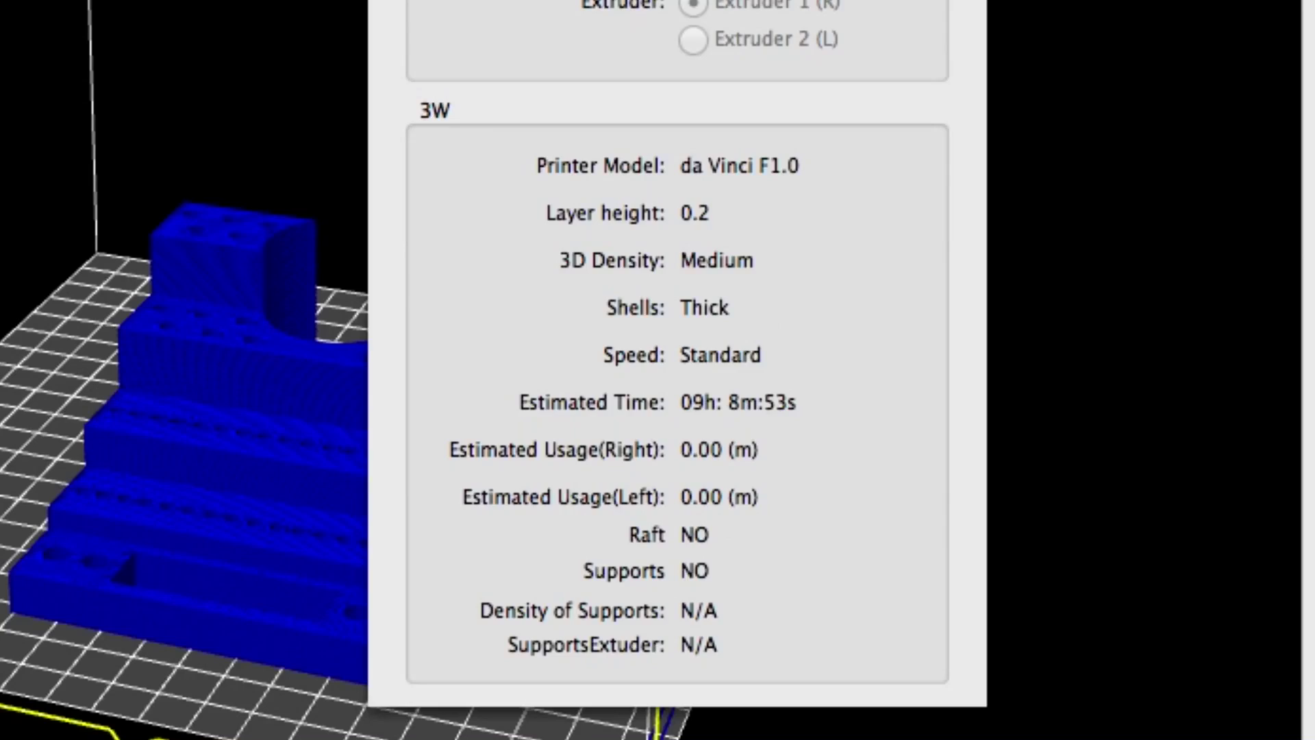
pyautogui.press('Escape')
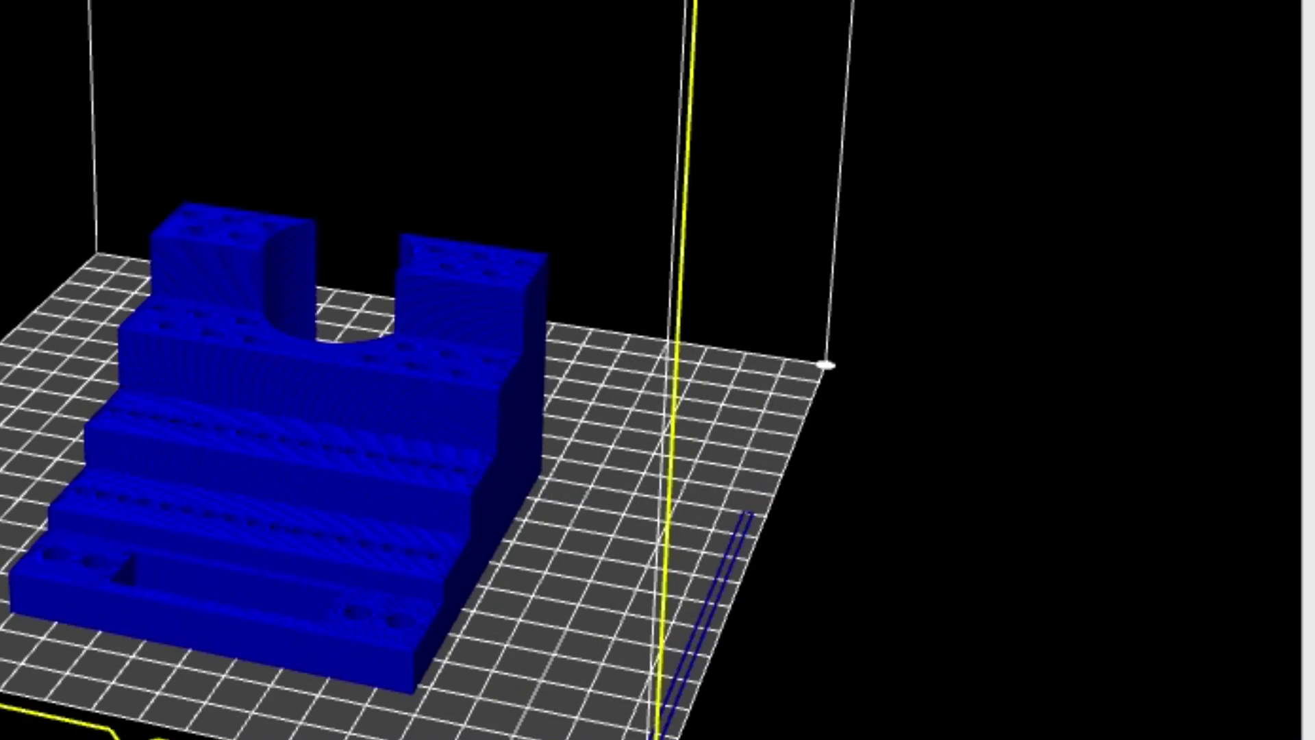